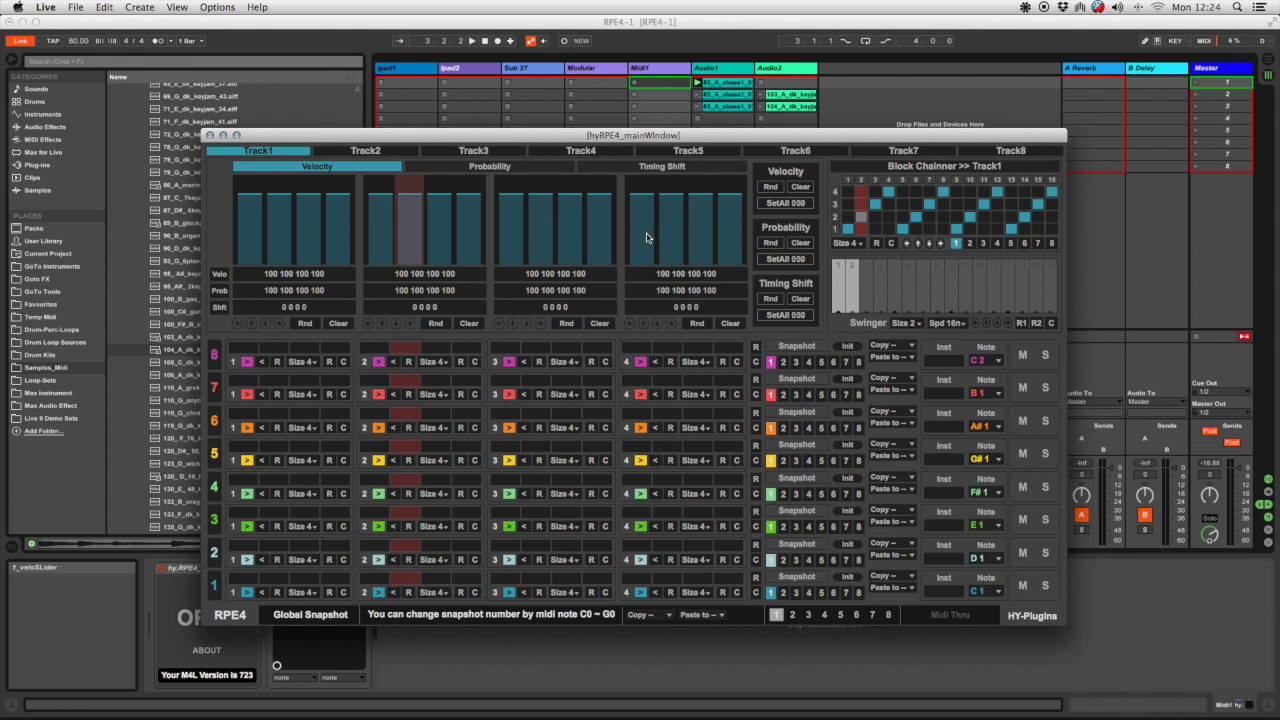
Launch scene 1 in the session and bring the RPE4 sequencer window back up.
drag(506, 134, 501, 141)
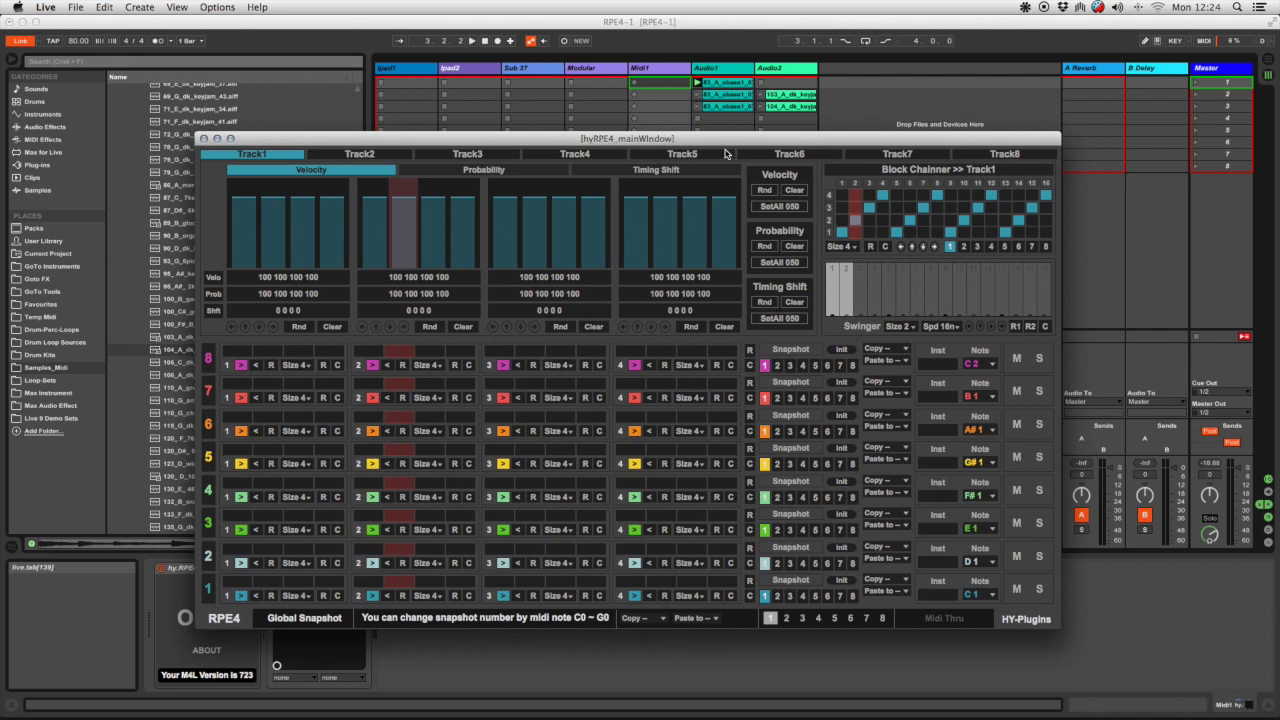
click(1198, 85)
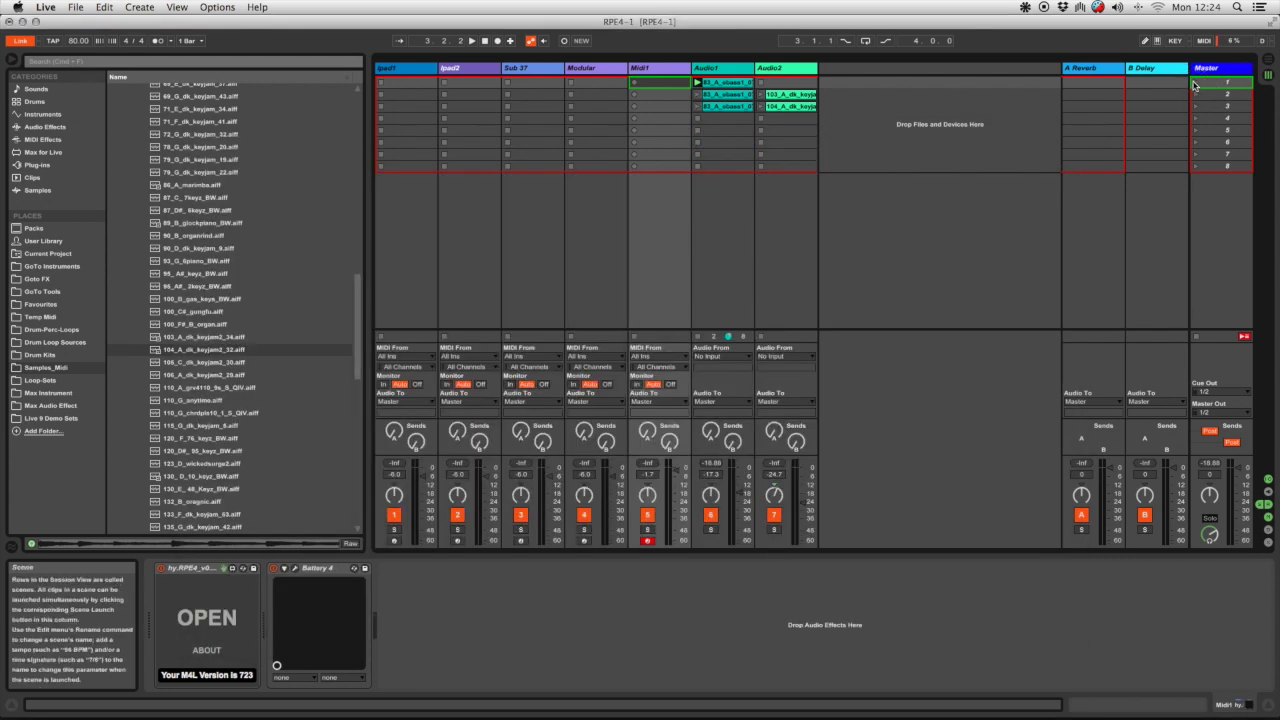
click(1194, 84)
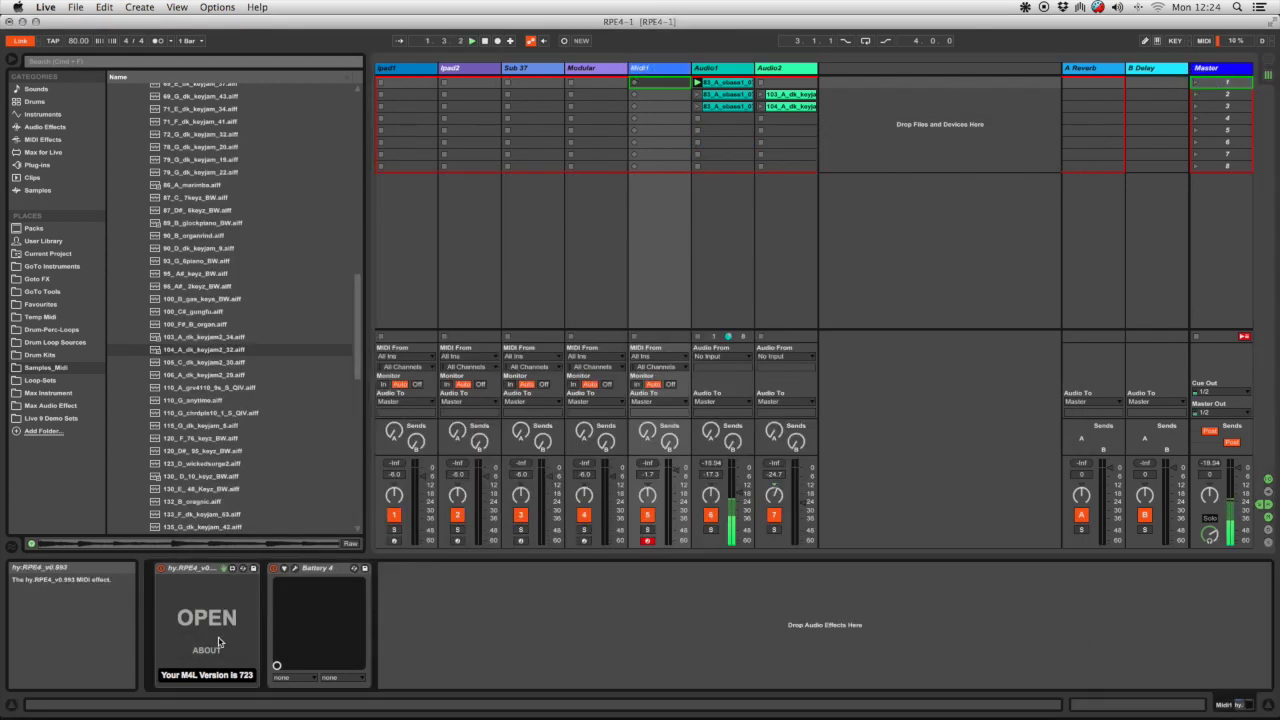
click(190, 607)
drag(452, 145, 454, 126)
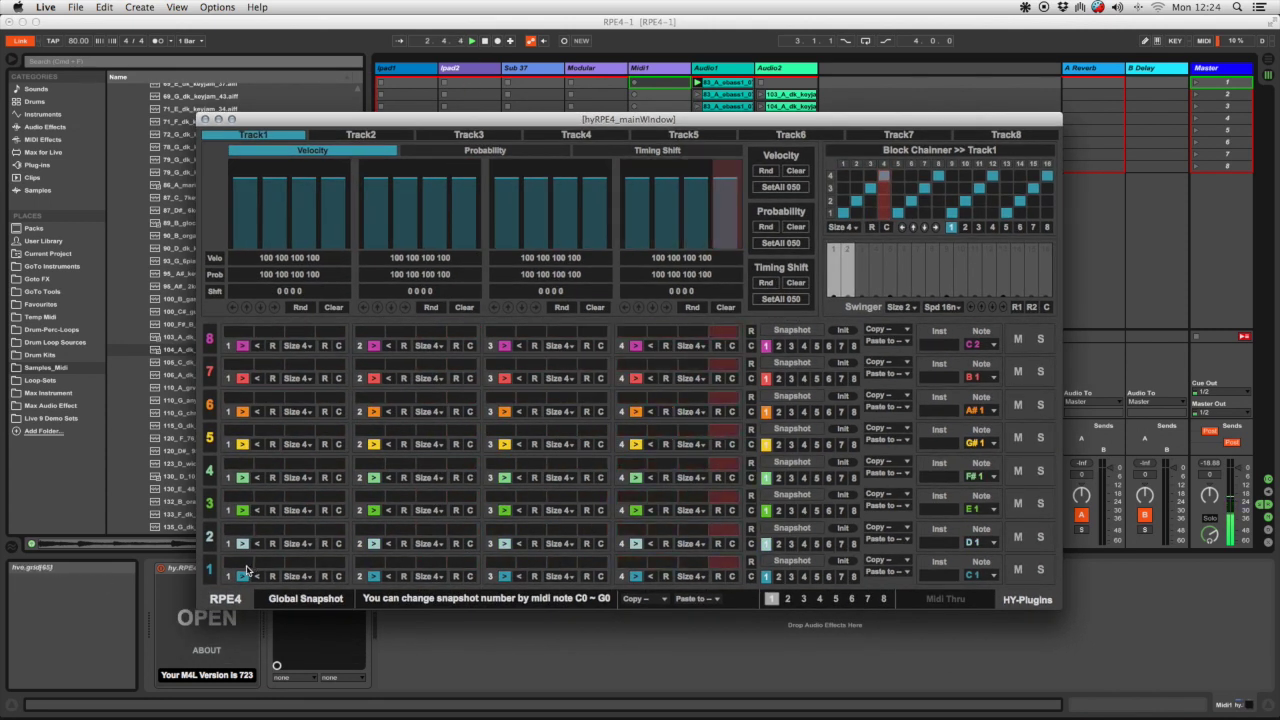
Randomize track 1's steps and velocities, then set block 4's first velocity to 37 and block 1's second velocity to 92.
click(752, 563)
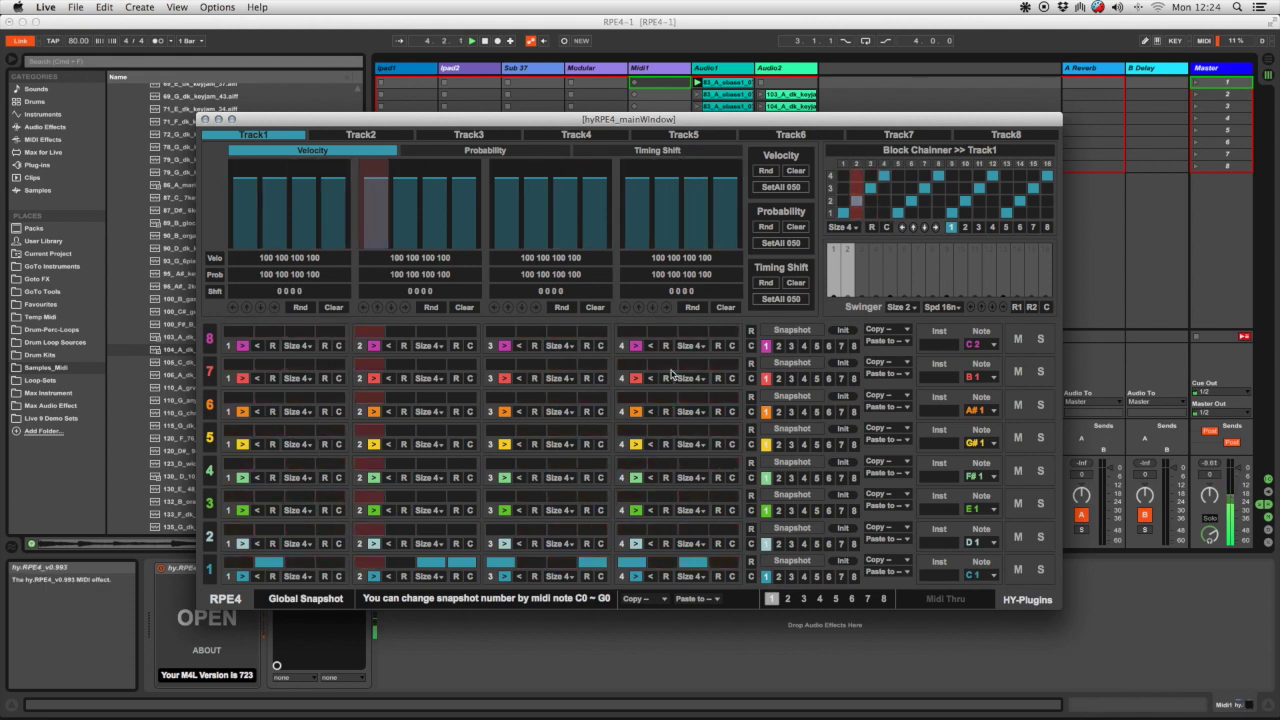
click(768, 172)
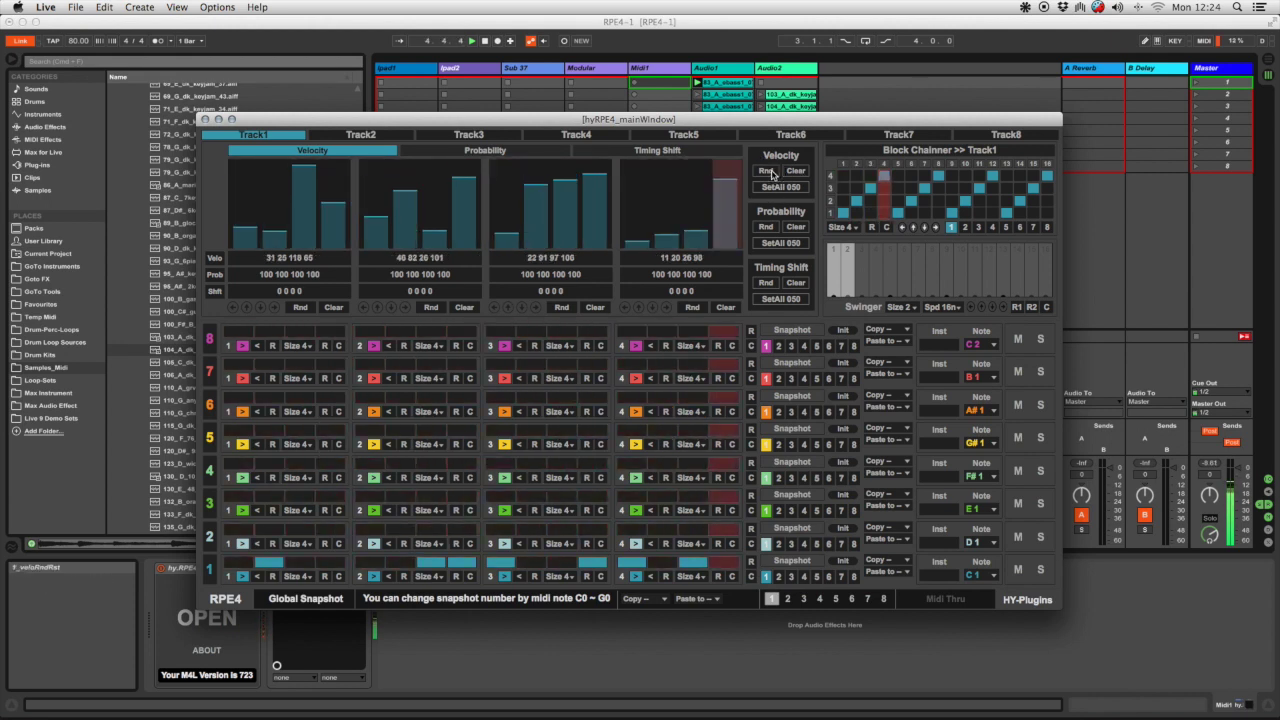
drag(632, 241, 634, 222)
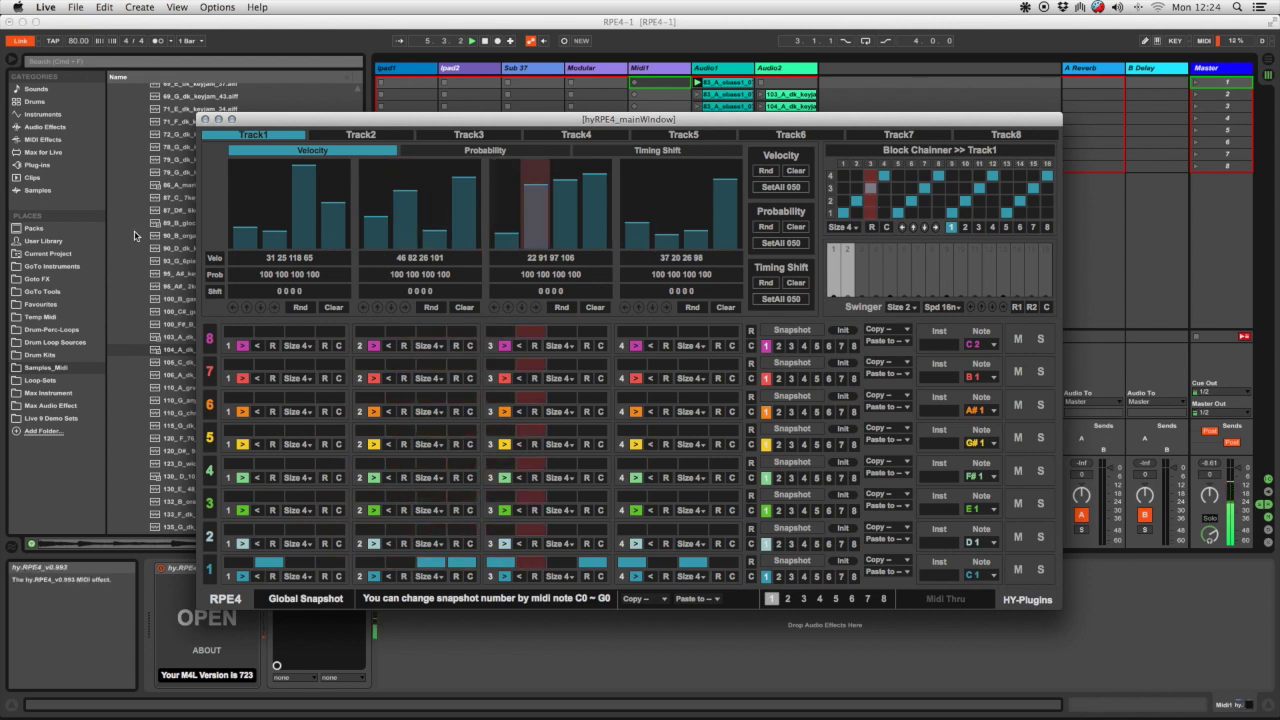
click(275, 186)
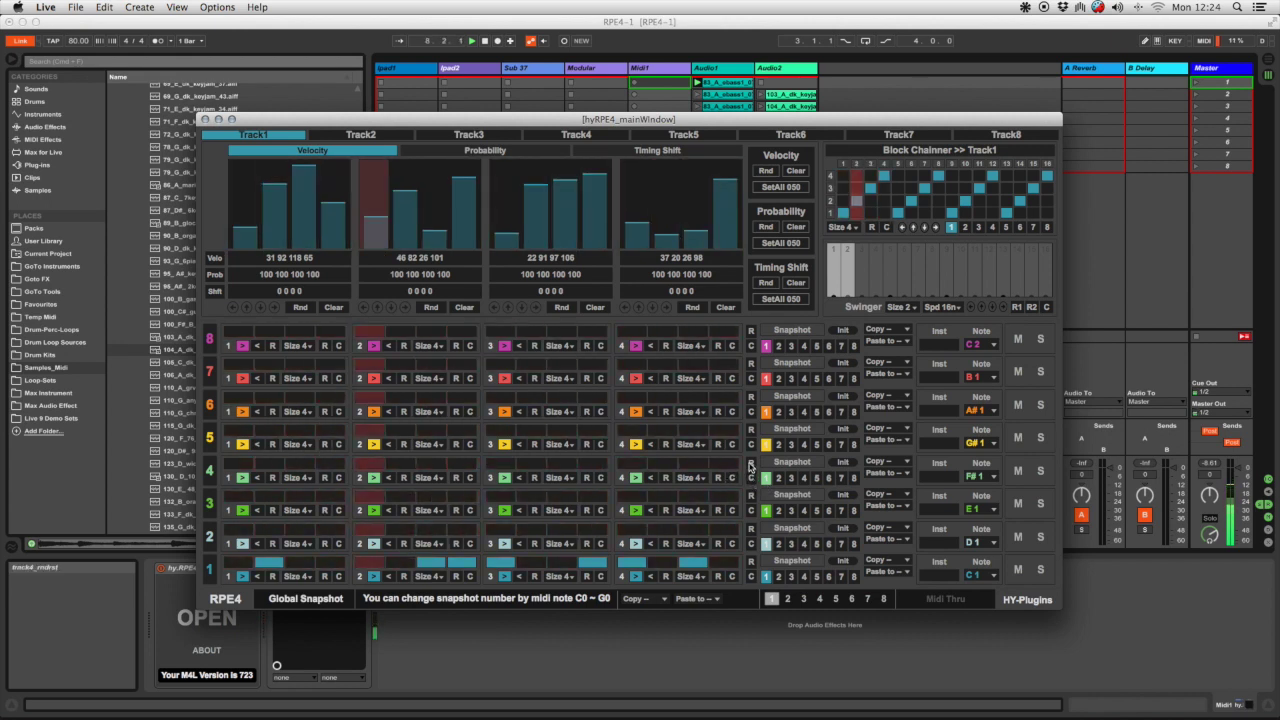
Randomize track 4's steps and velocities, and lower the first velocity in block 1 to 61.
click(751, 464)
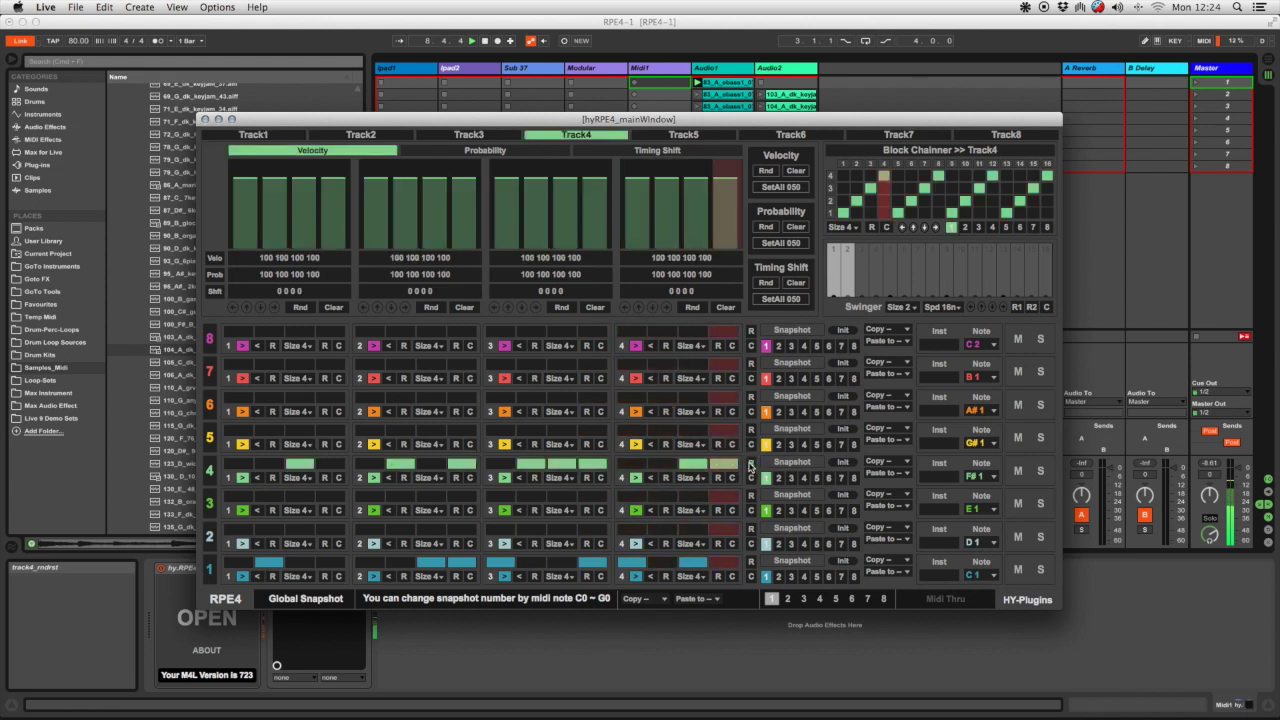
click(766, 171)
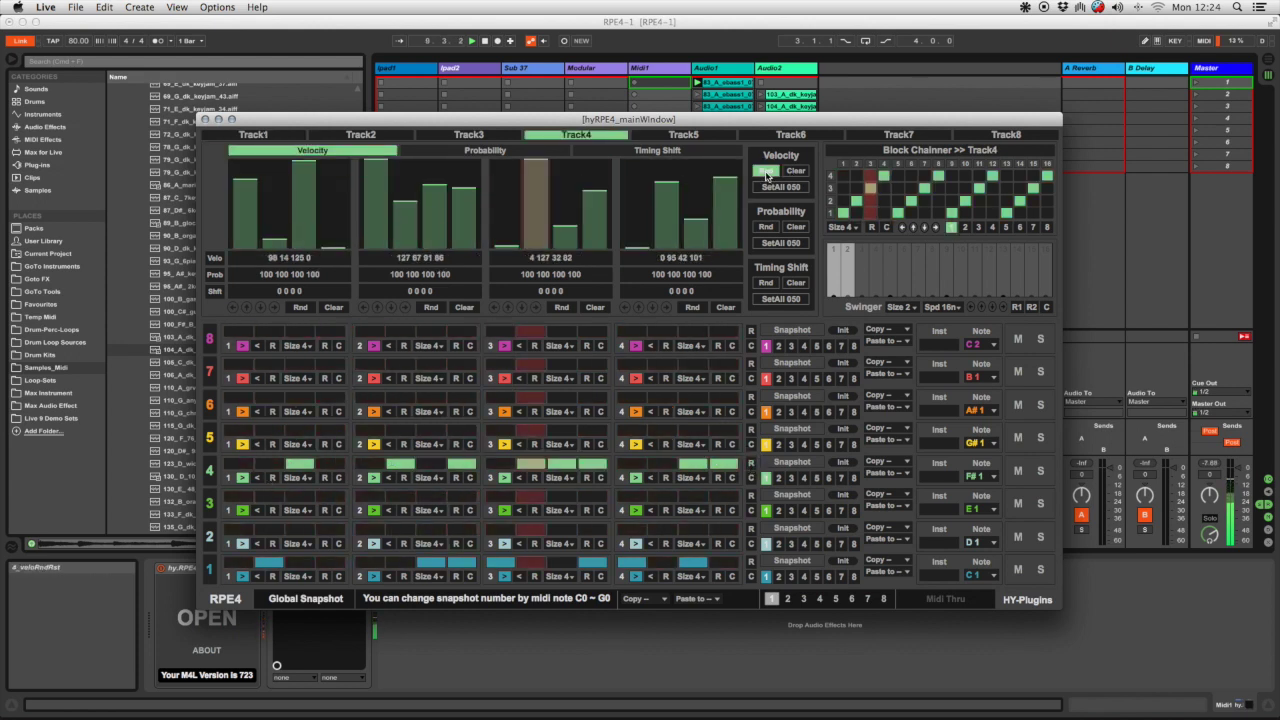
click(235, 196)
drag(235, 196, 237, 205)
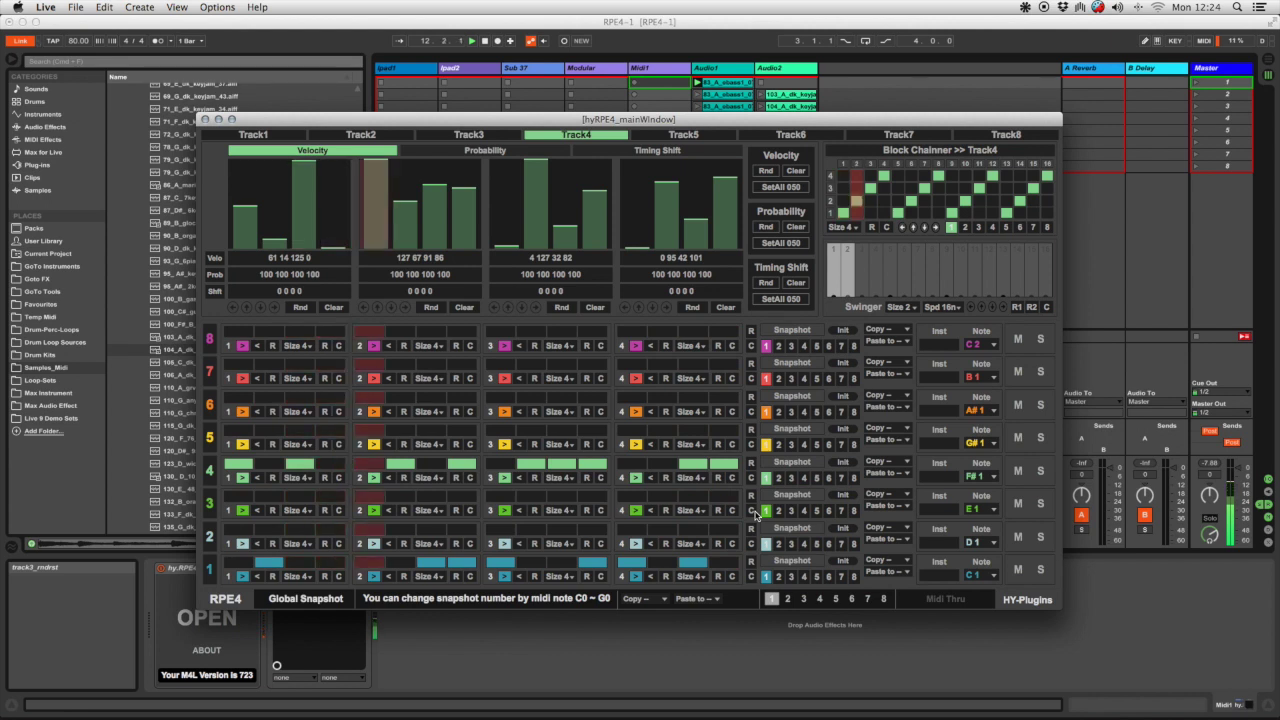
Randomize track 3's steps and velocities, and enable track 2's first step in blocks 2 and 4.
click(751, 497)
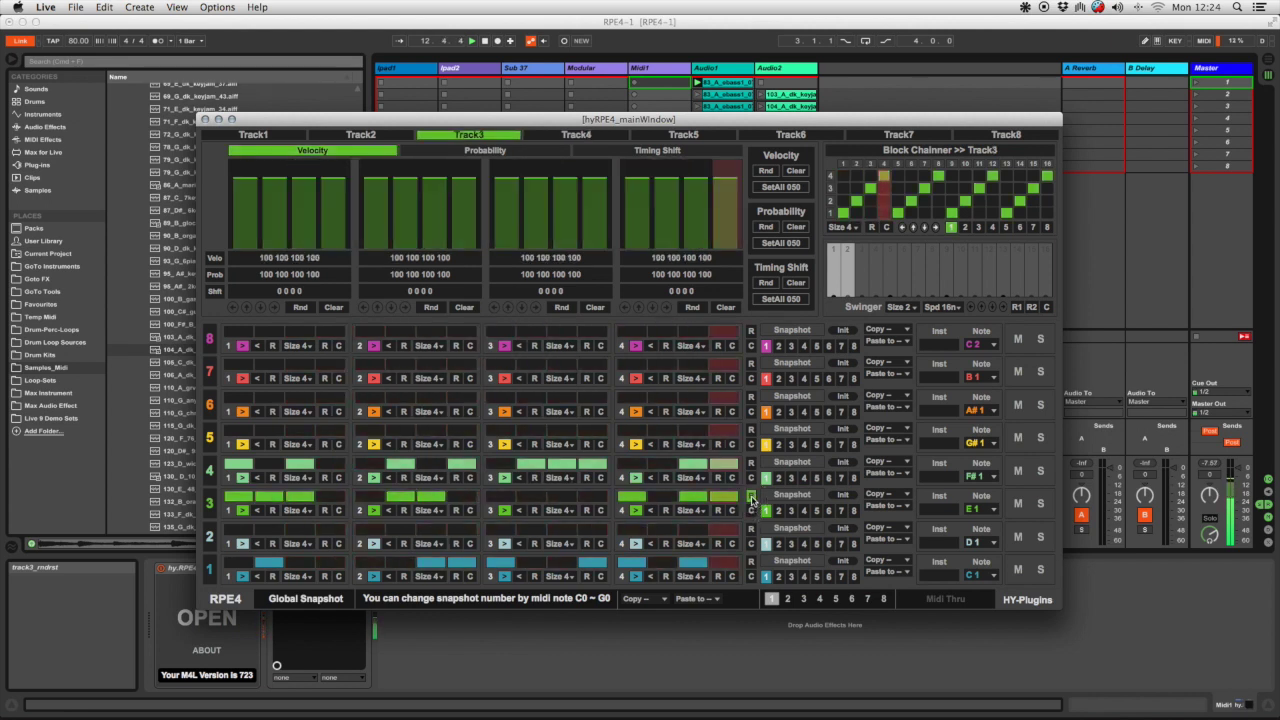
click(766, 171)
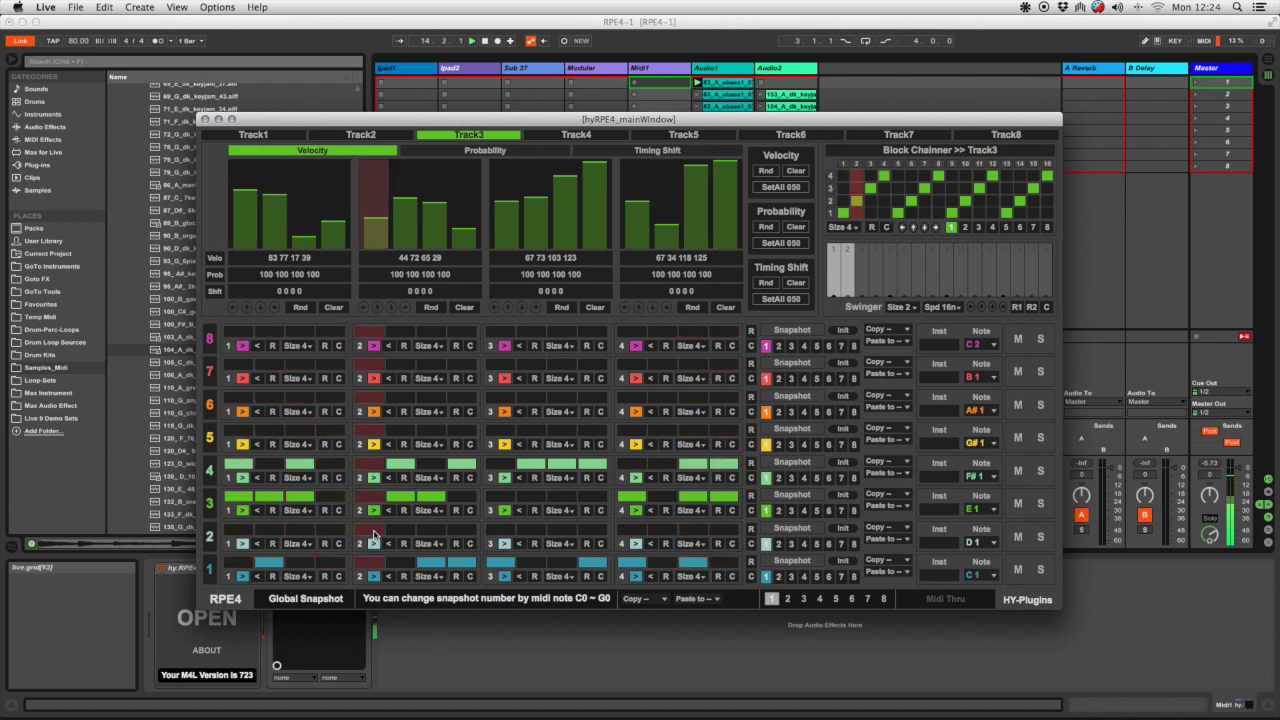
click(374, 534)
click(632, 532)
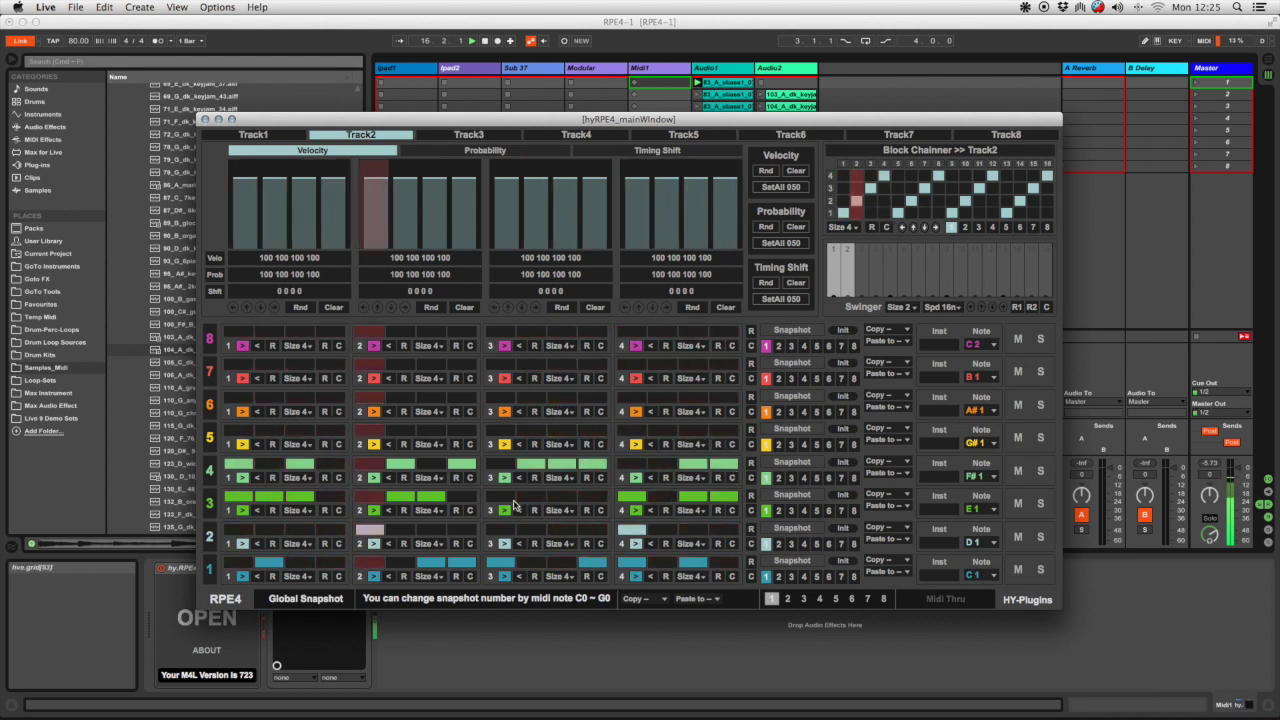
In global snapshot 2, set track 1's block 4 to Size 8 and randomize the track's velocities.
click(786, 599)
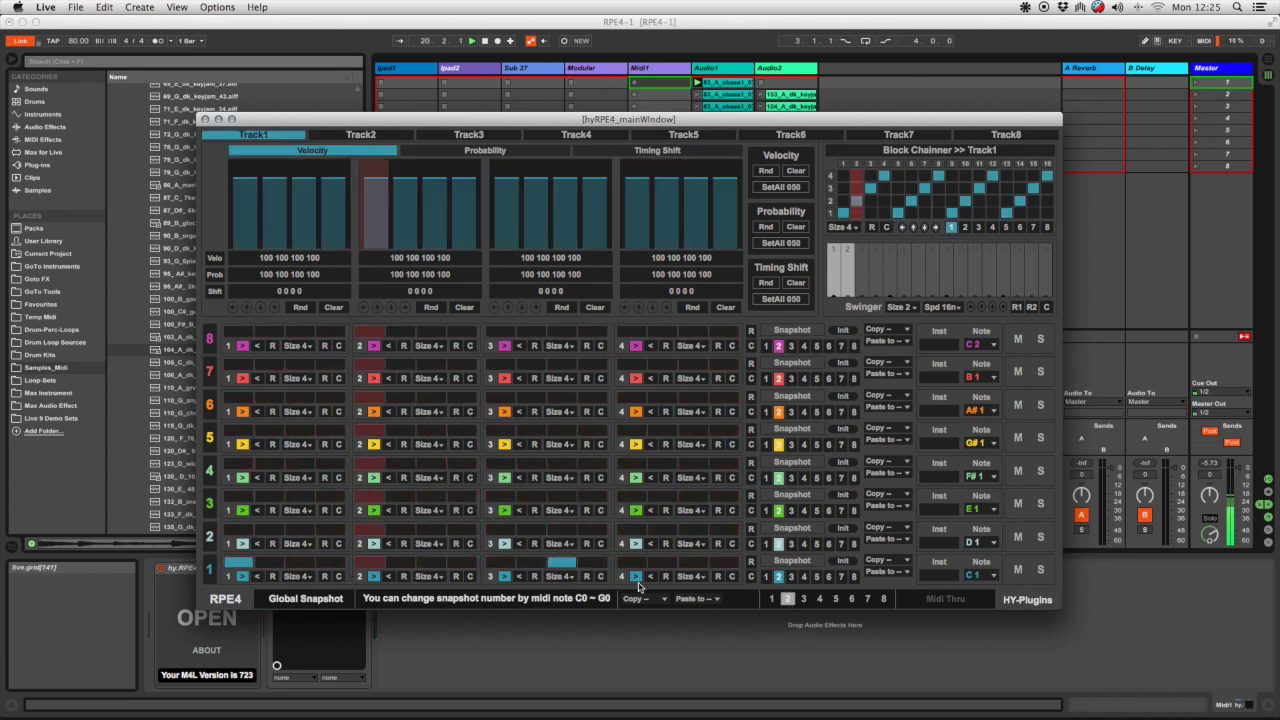
click(689, 576)
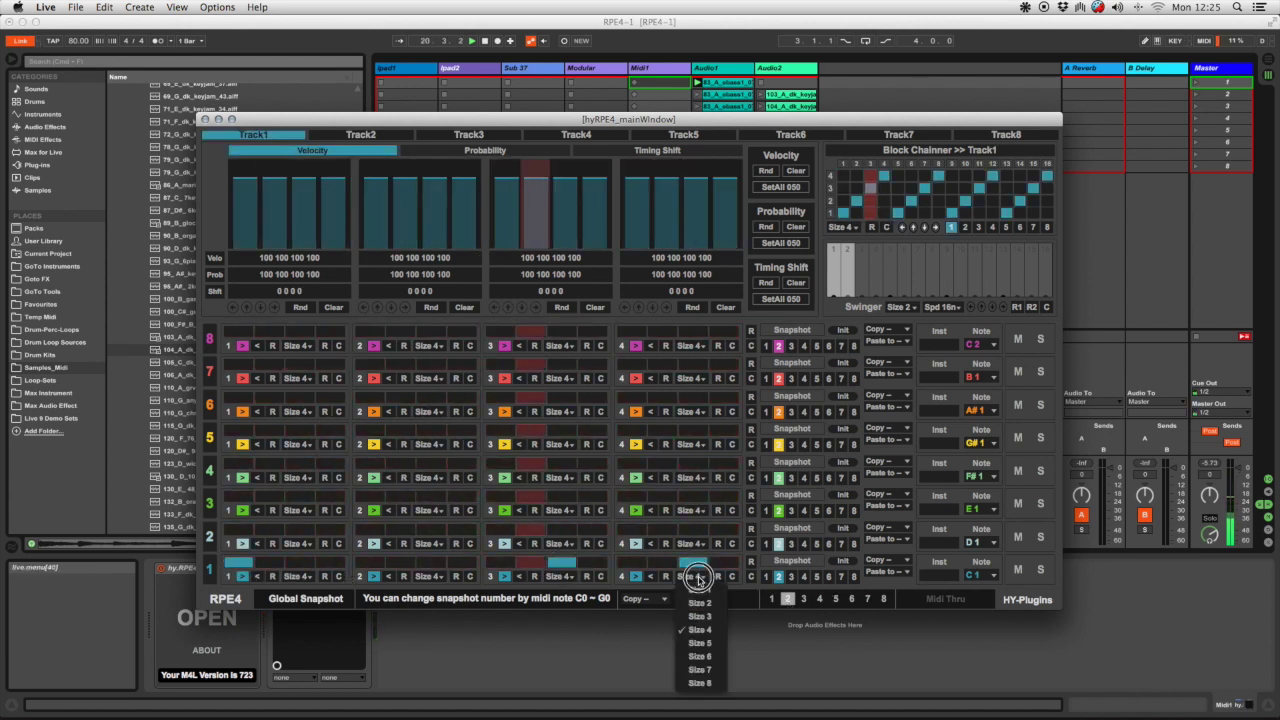
click(703, 683)
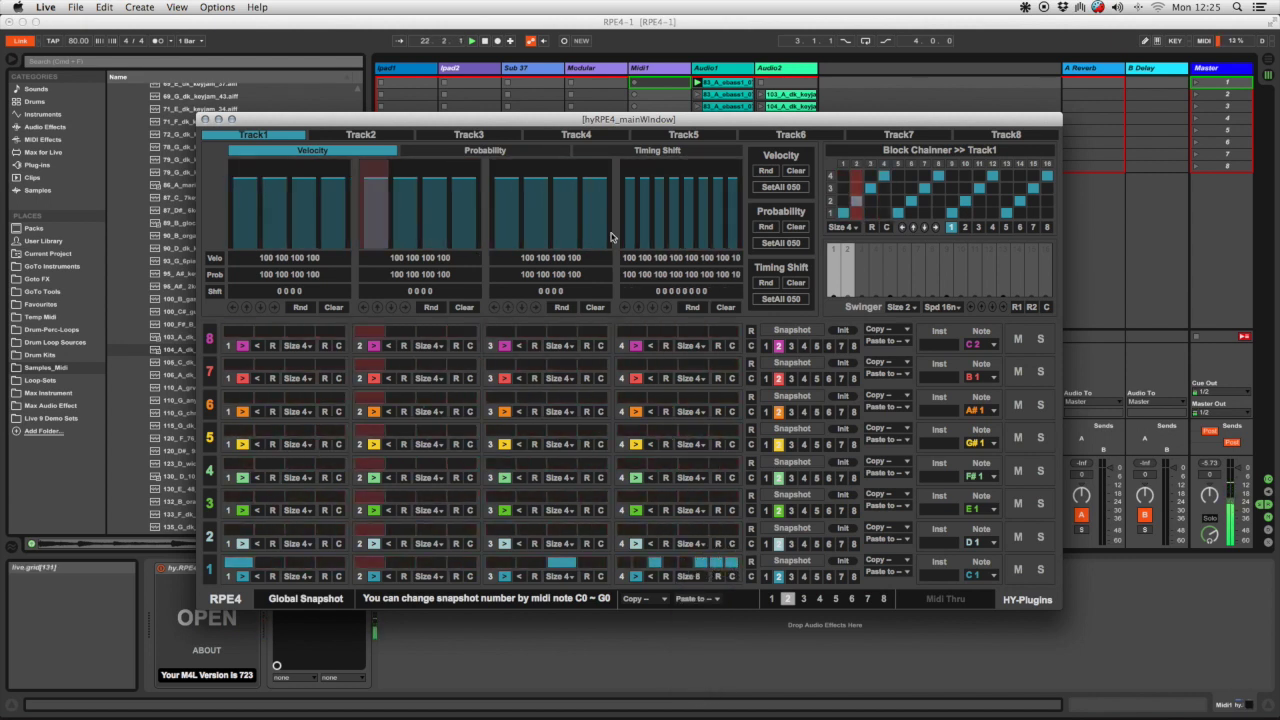
click(765, 170)
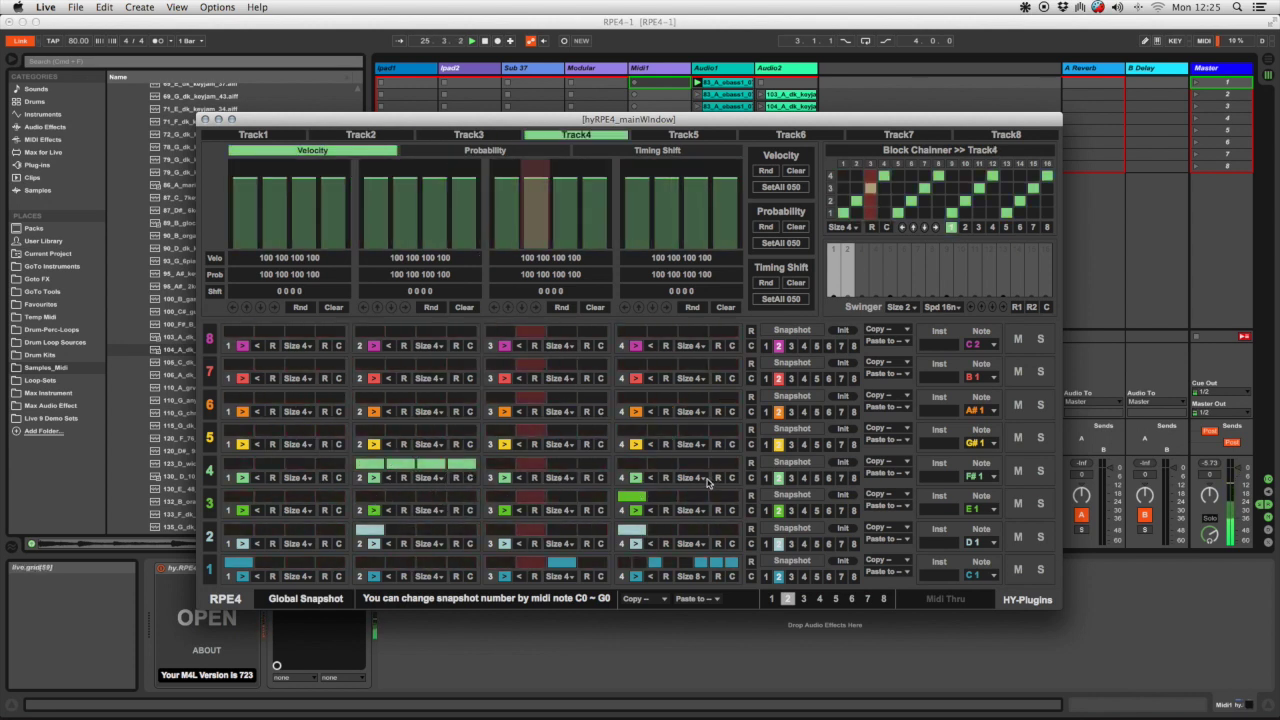
Set track 4's block 4 to random playback direction, and enable track 5's third step in block 1 and second step in block 3.
click(667, 478)
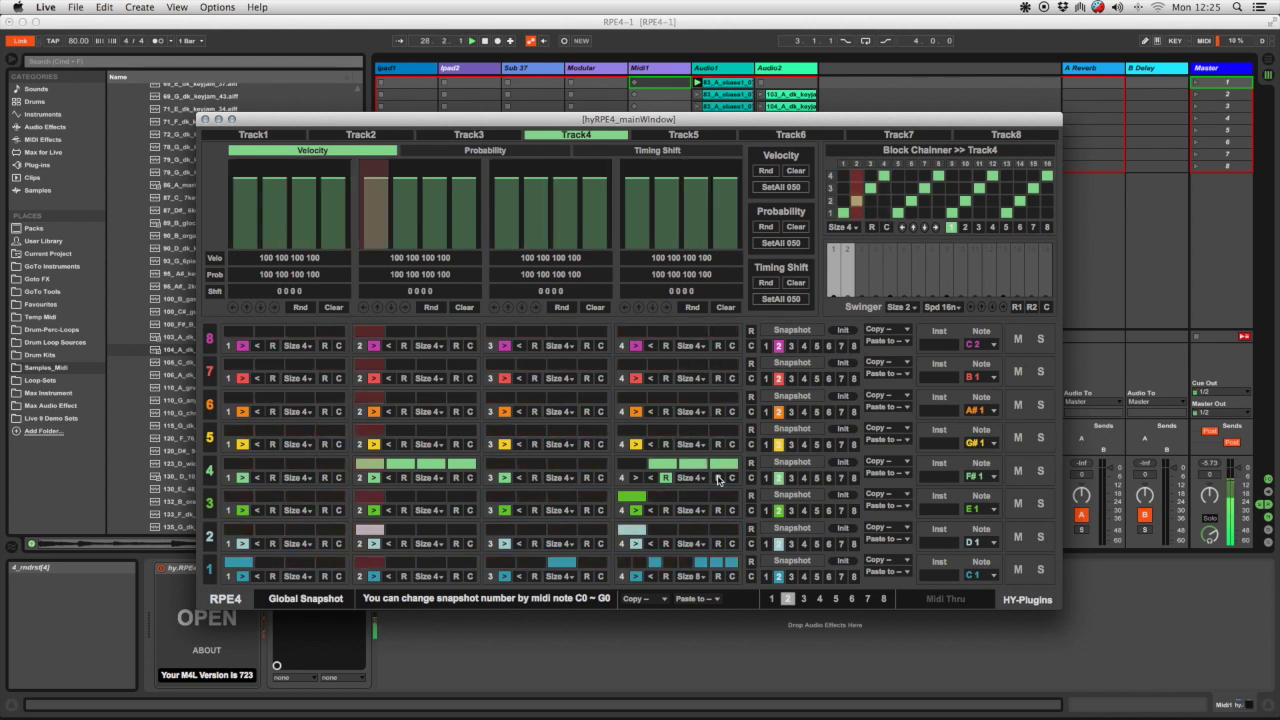
click(300, 433)
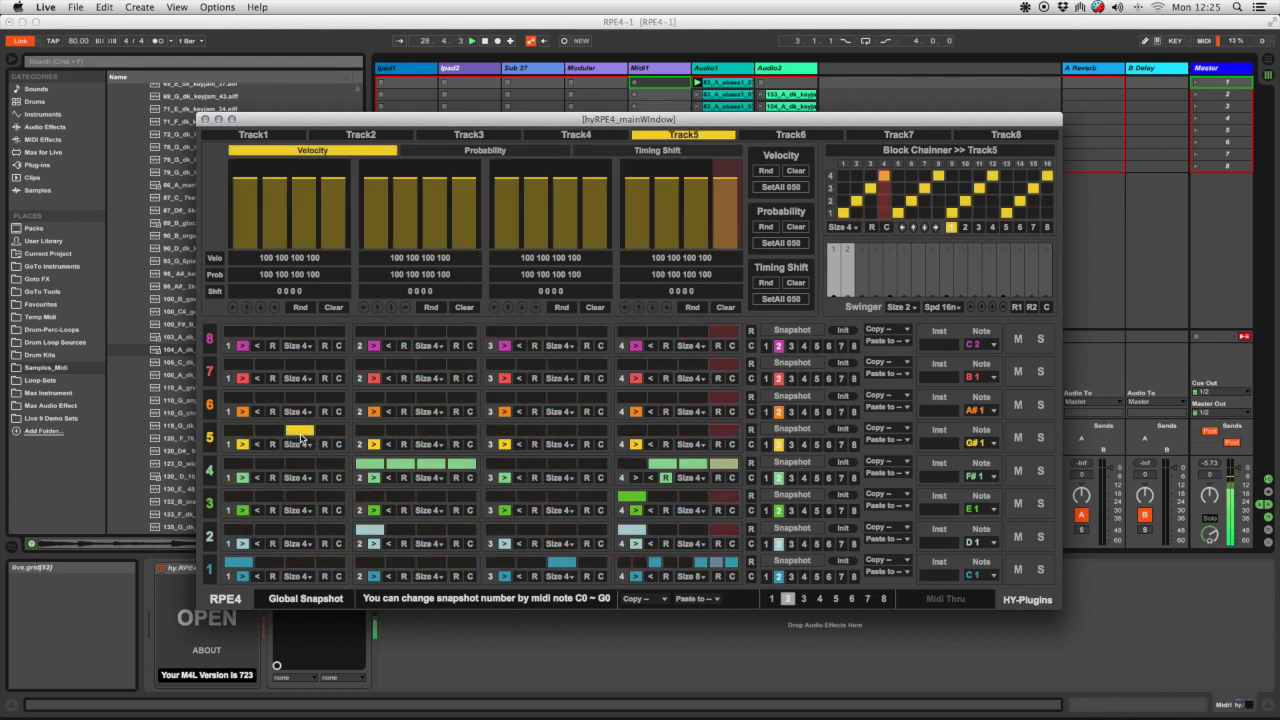
click(531, 430)
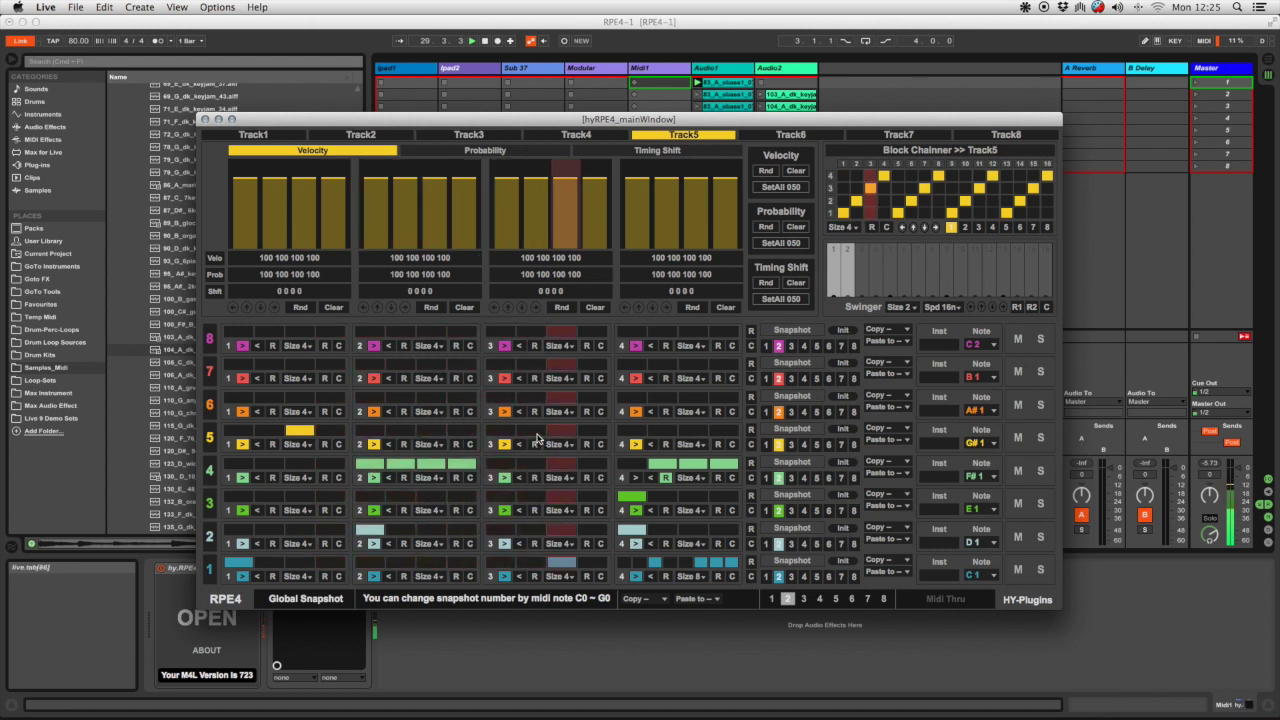
Set track 5's block 4 to Size 8 with its last four steps enabled, and randomize the track's velocities.
click(696, 445)
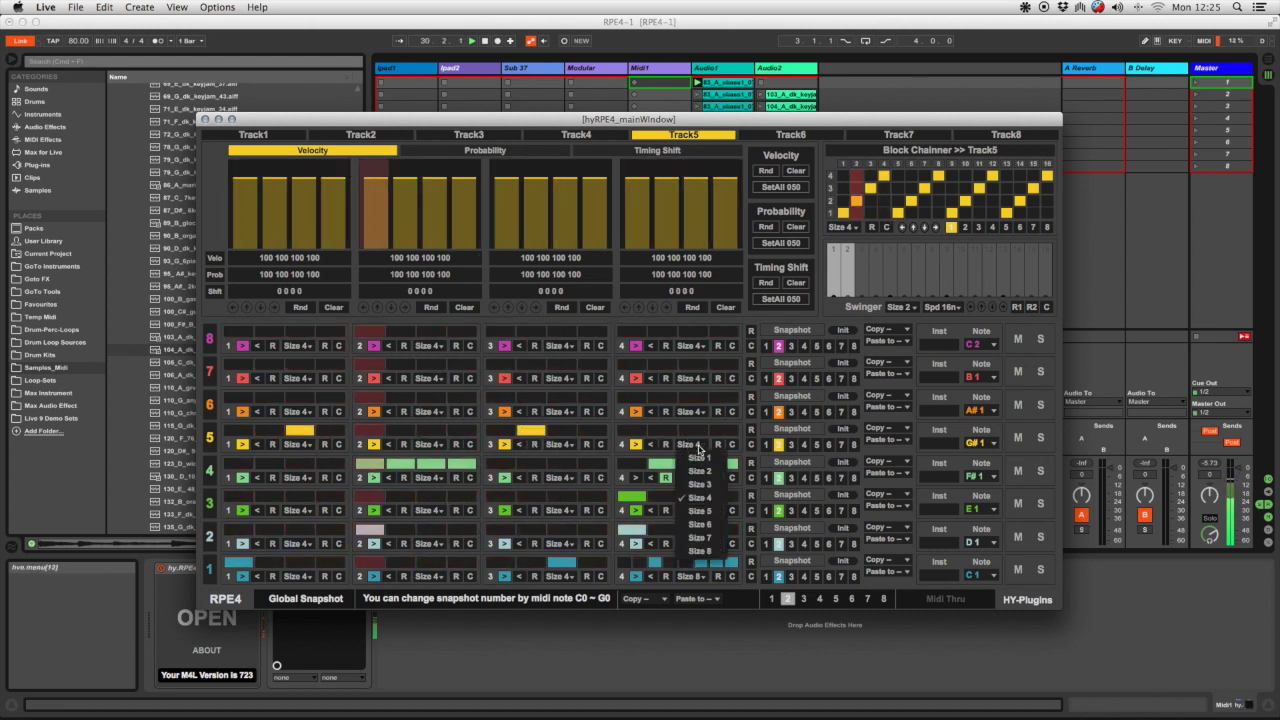
click(699, 550)
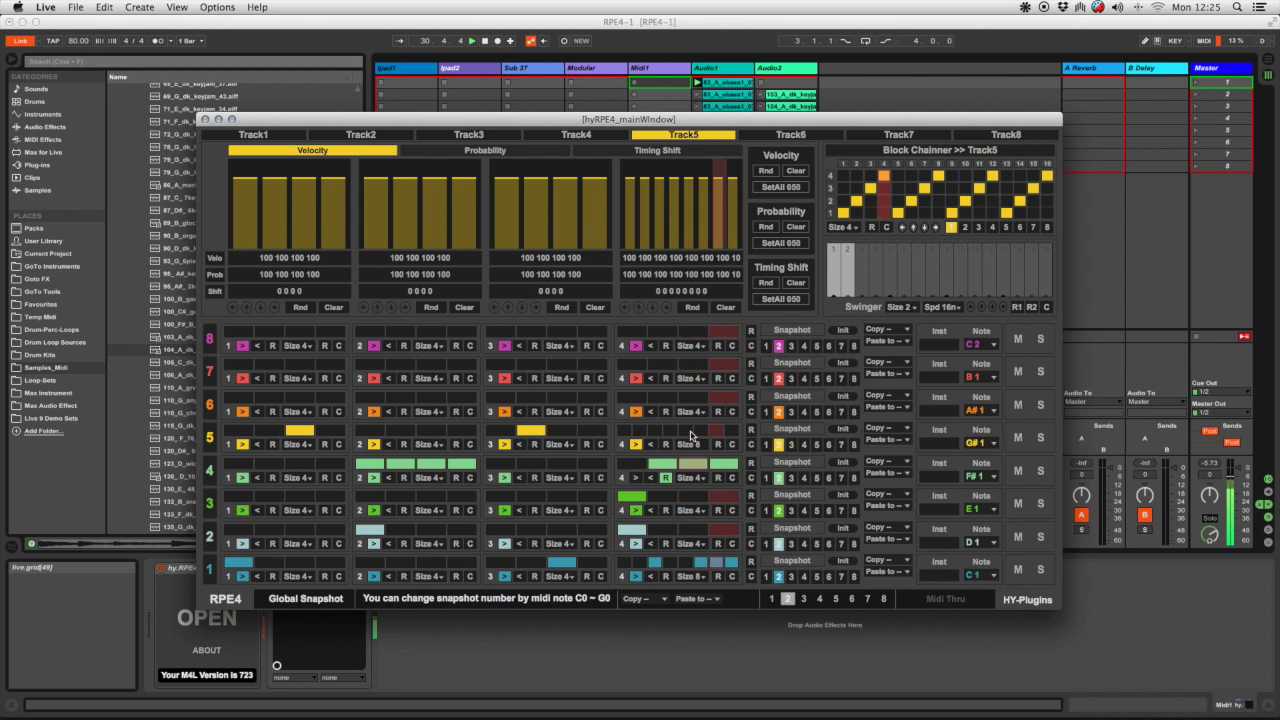
drag(690, 435, 744, 432)
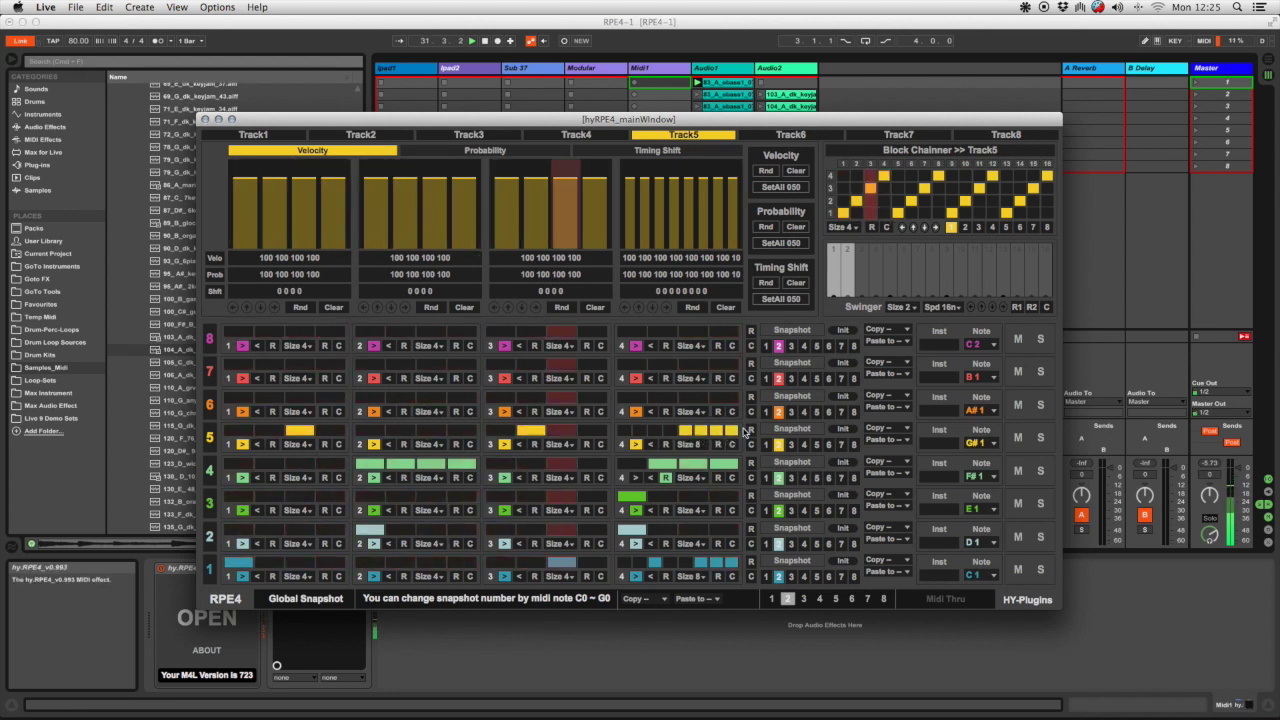
click(766, 172)
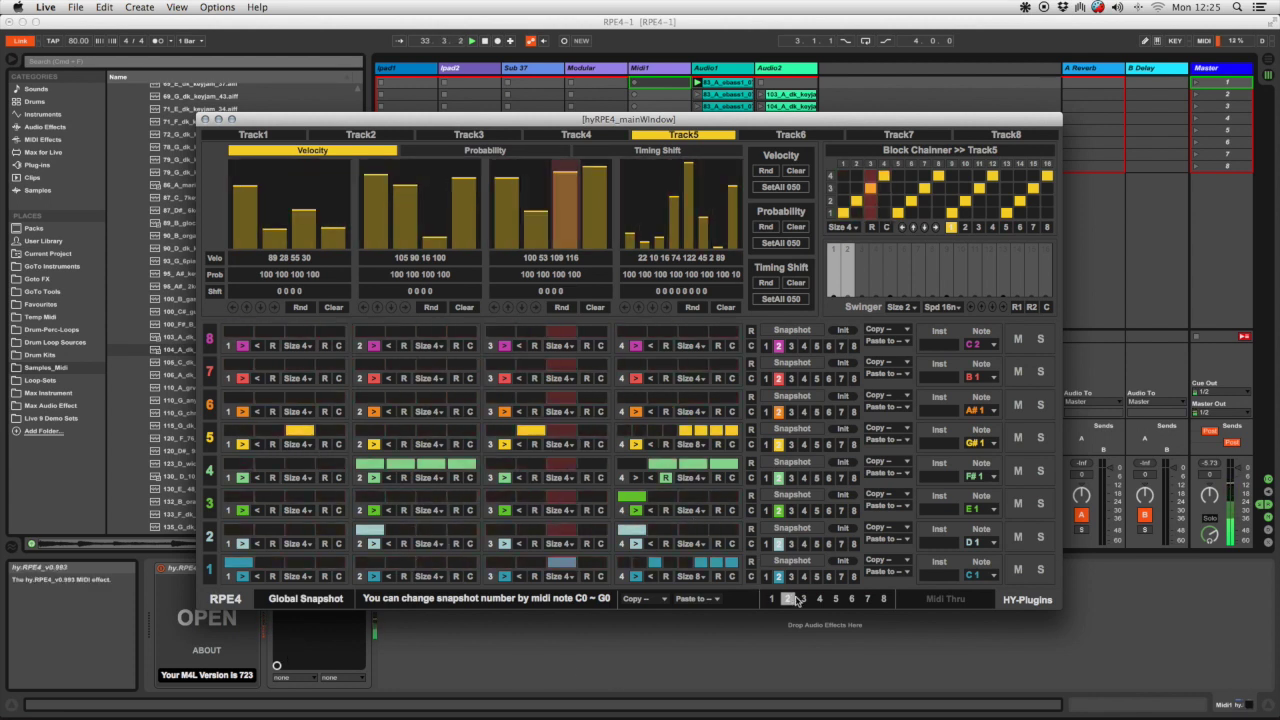
Switch to global snapshot 3 and randomize track 2's velocities.
click(803, 598)
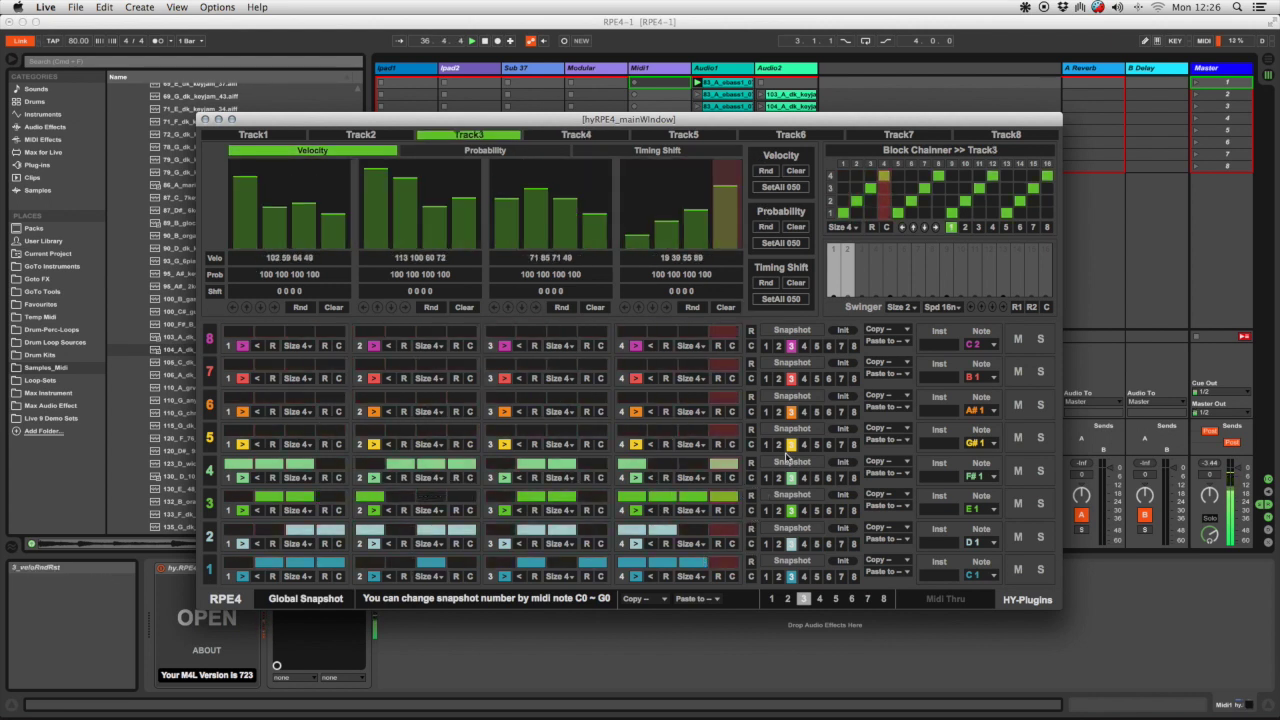
click(768, 172)
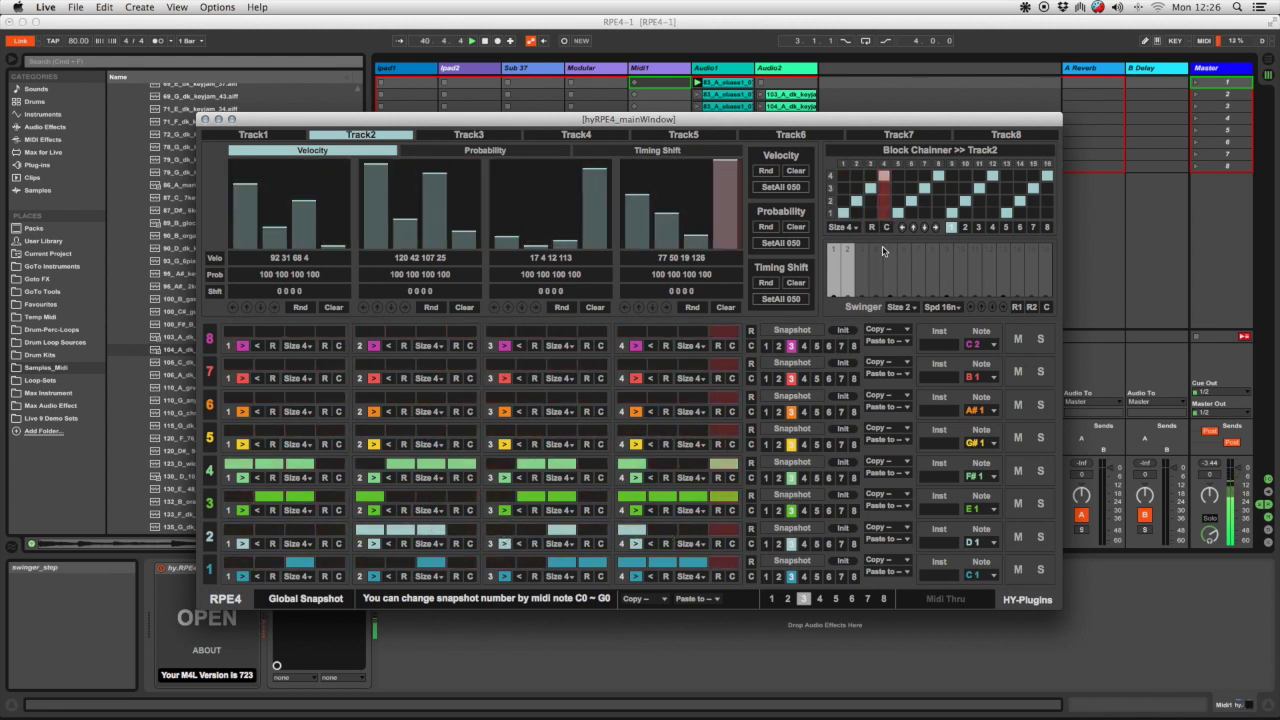
Launch scene 2 in the session and reopen the RPE4 sequencer window.
drag(706, 120, 710, 134)
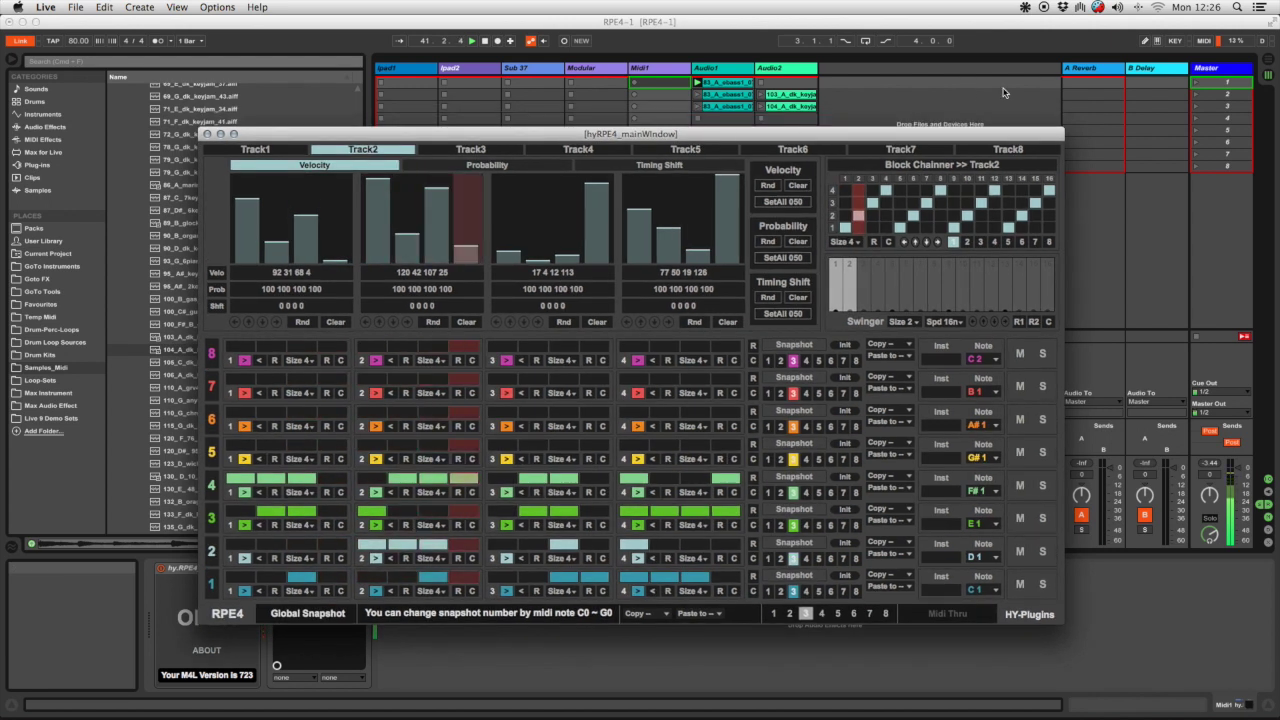
click(1196, 110)
click(1195, 95)
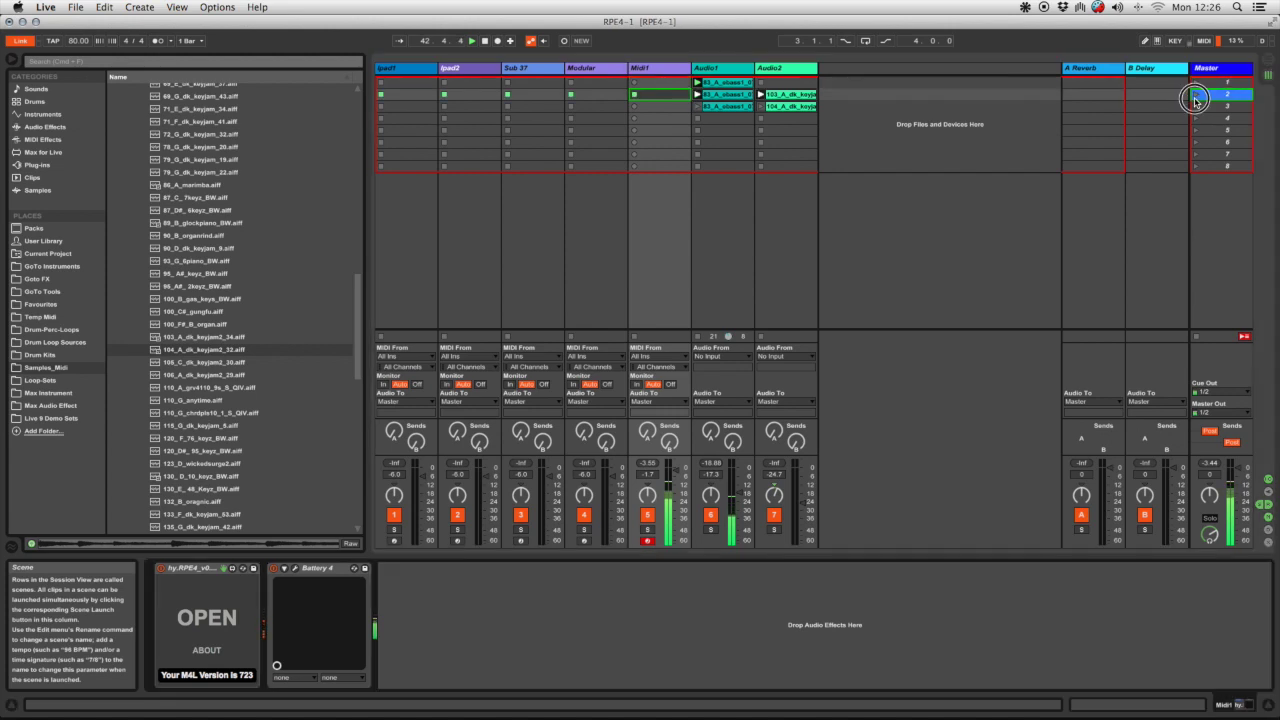
click(207, 618)
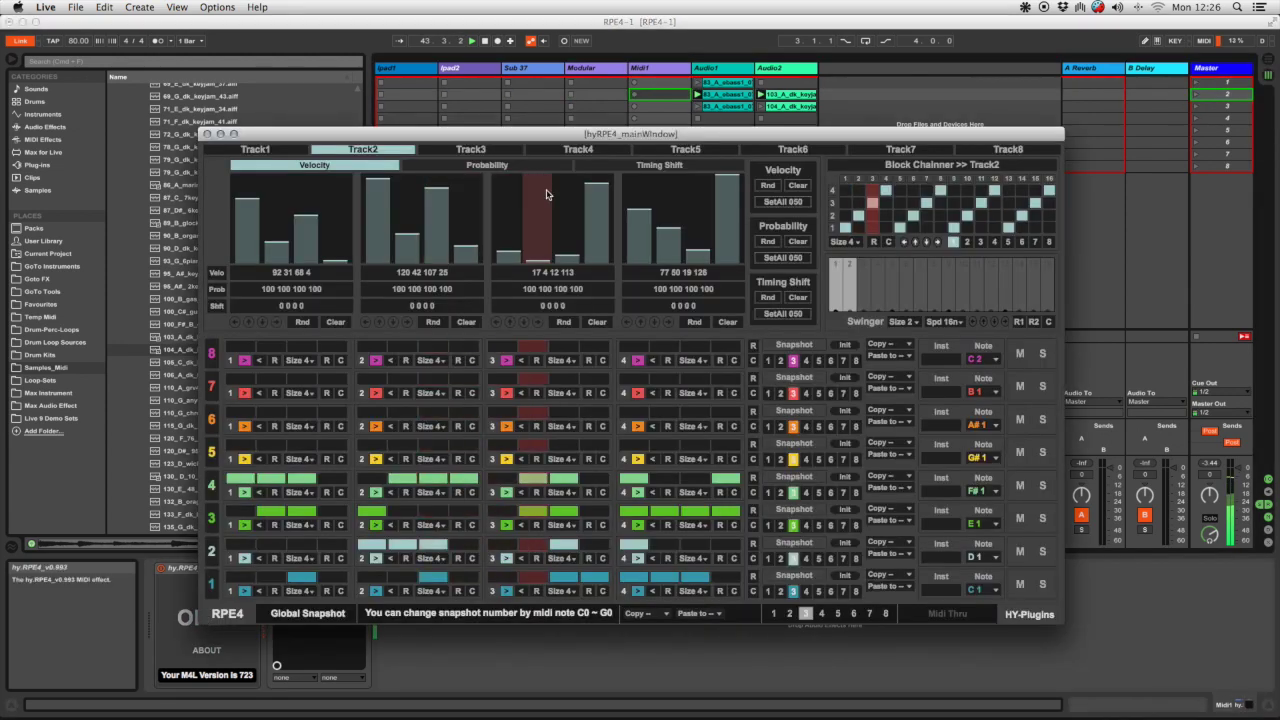
drag(535, 136, 537, 124)
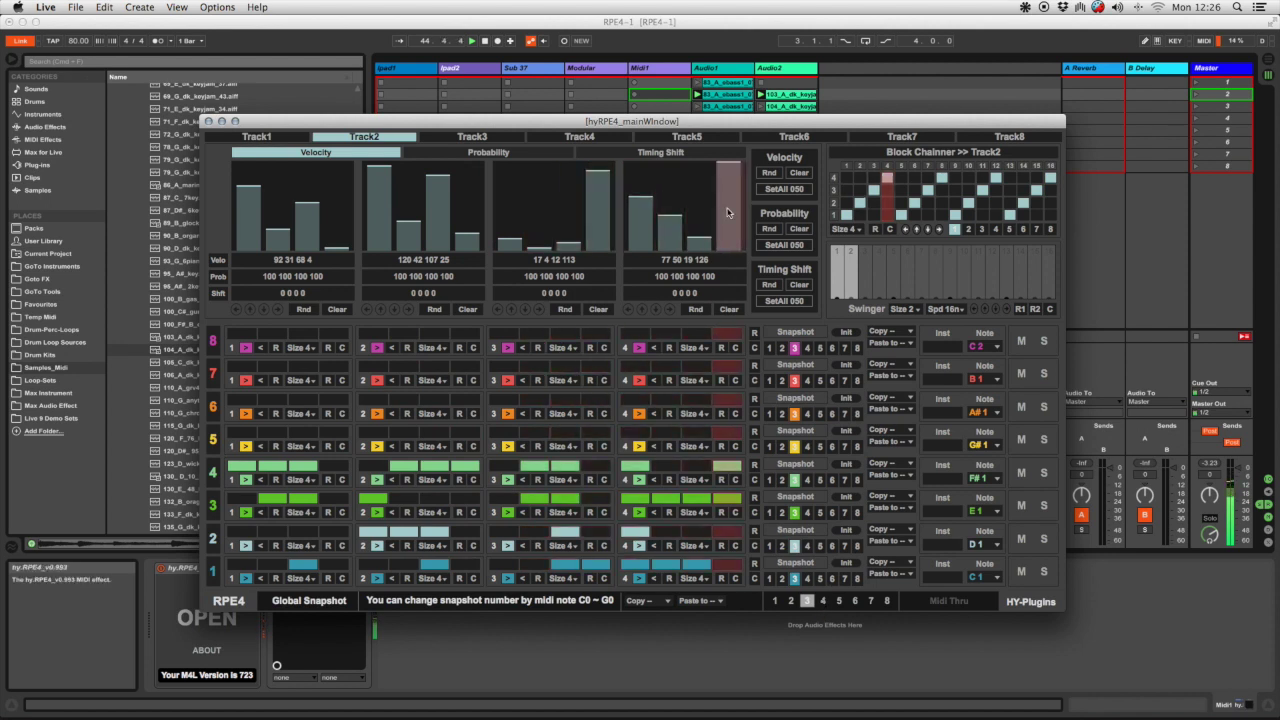
In global snapshot 4, randomize the steps of track 1's block 4 and set its block 2 to Size 6.
drag(643, 123, 645, 134)
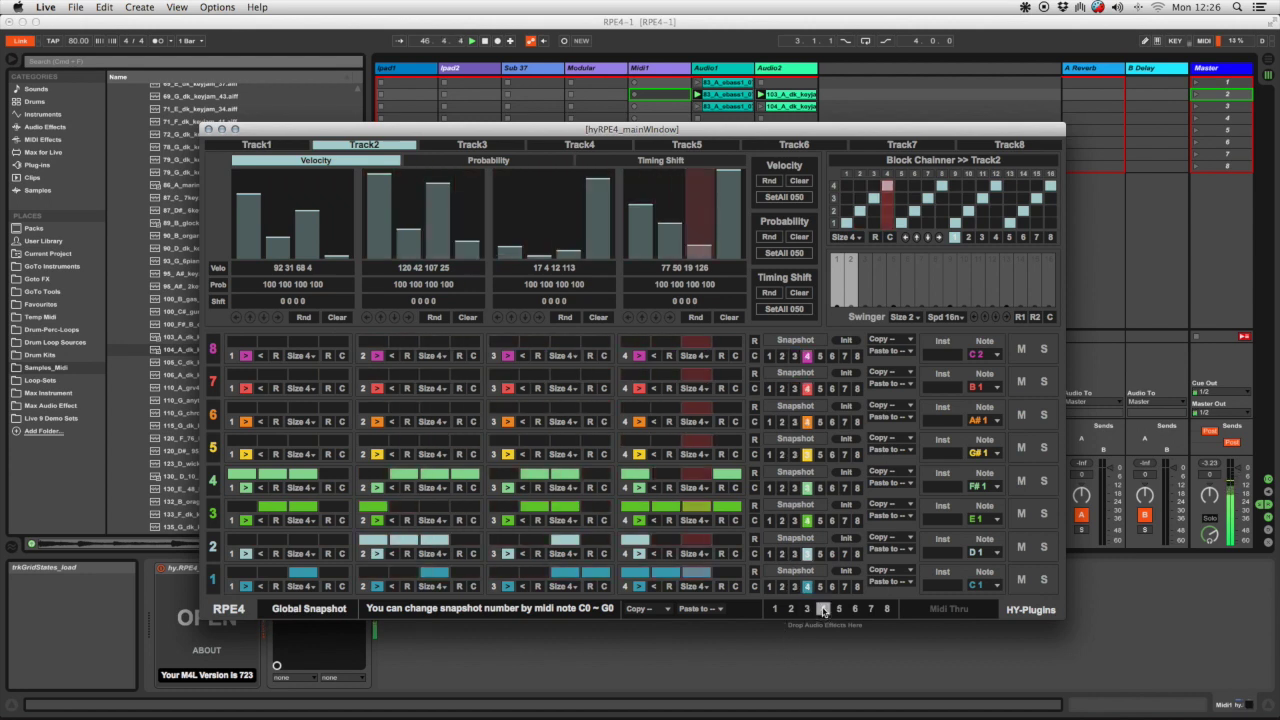
click(823, 608)
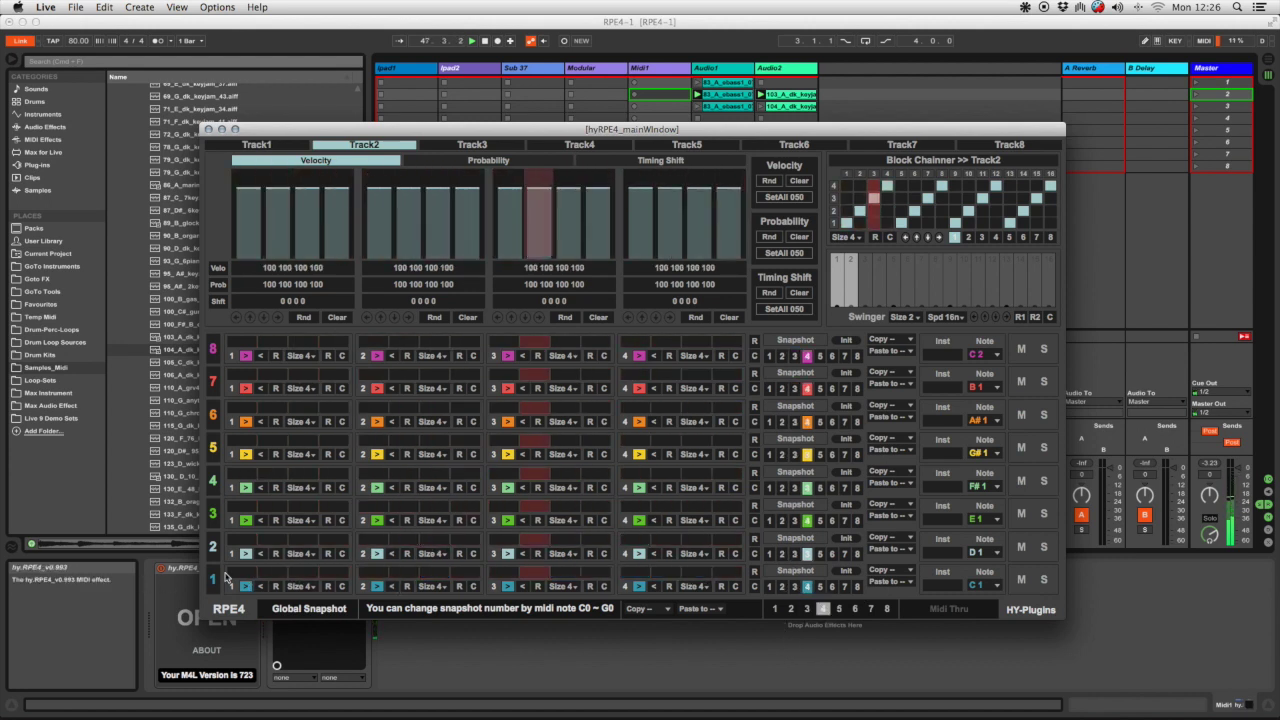
click(721, 587)
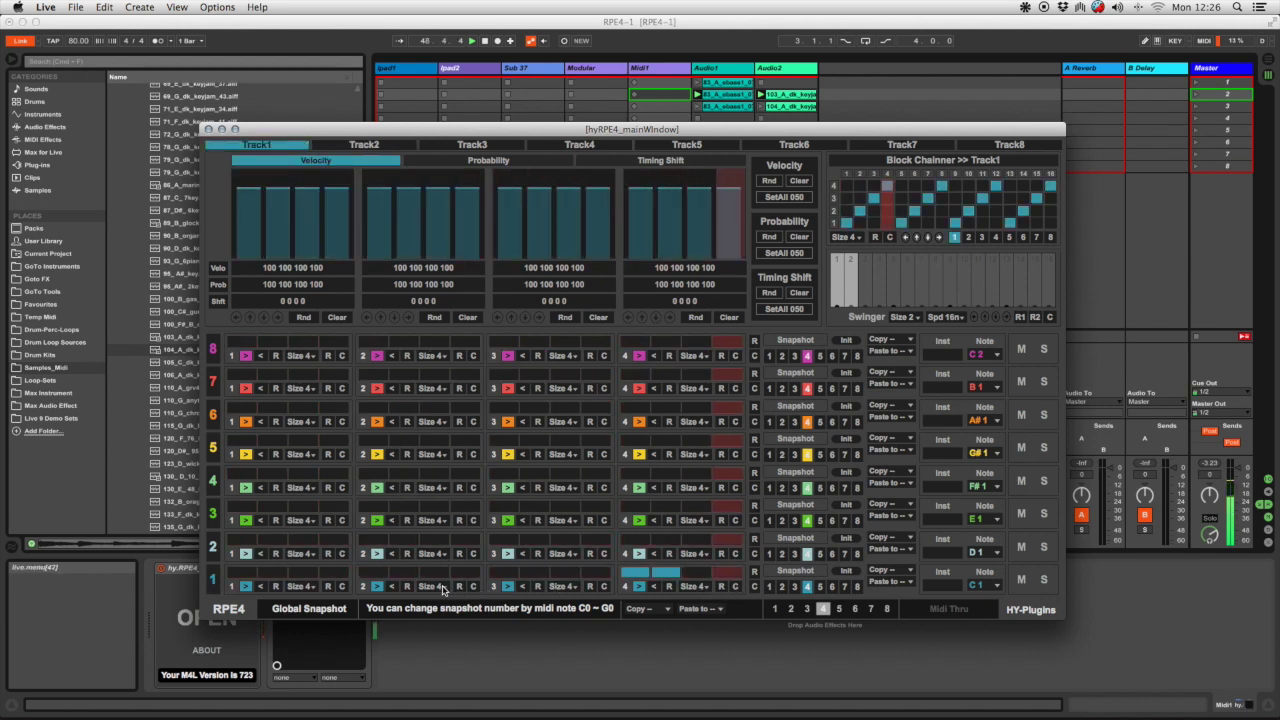
click(432, 520)
click(444, 549)
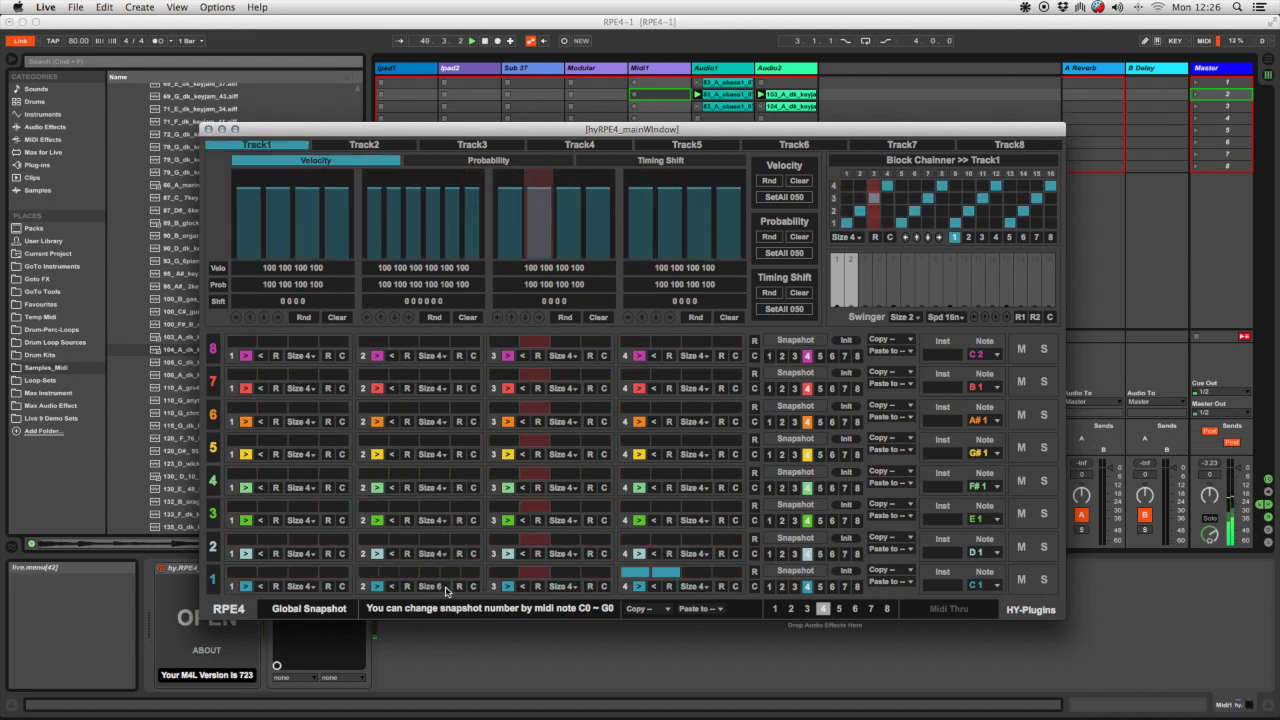
Randomize the steps of track 1's block 2 and the track's velocities, and set block 2 to Size 8.
click(457, 587)
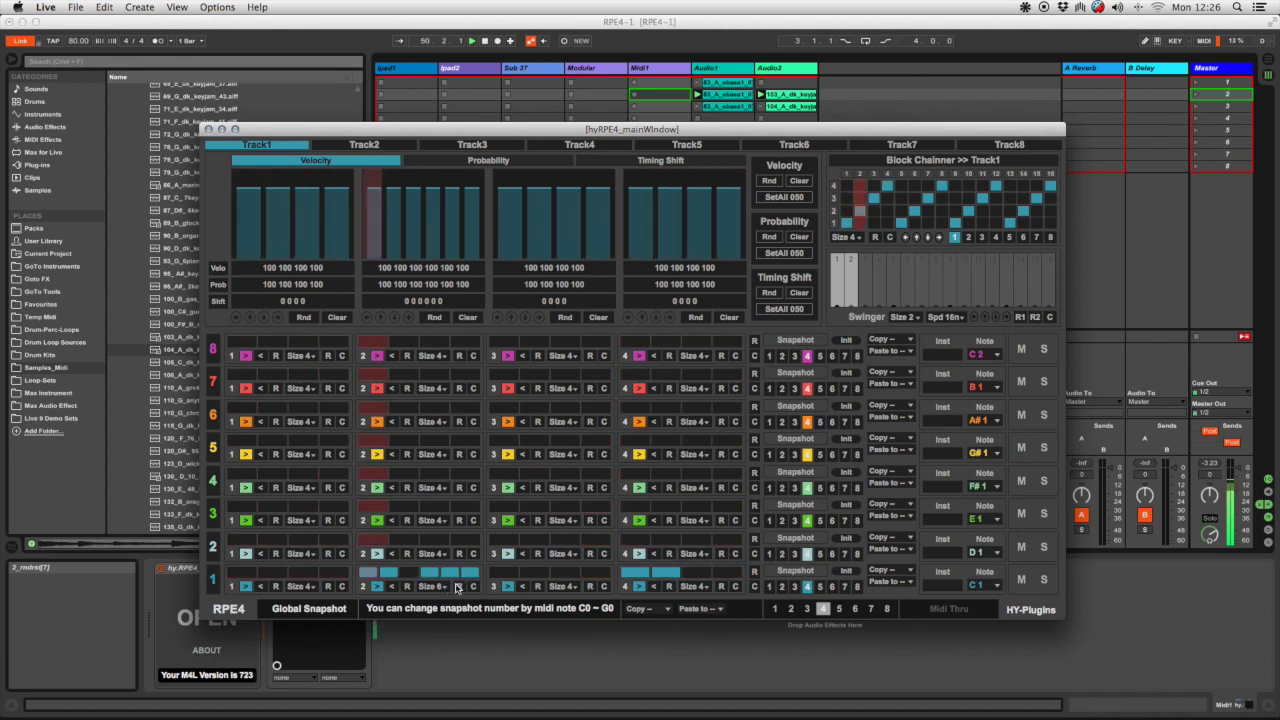
click(769, 181)
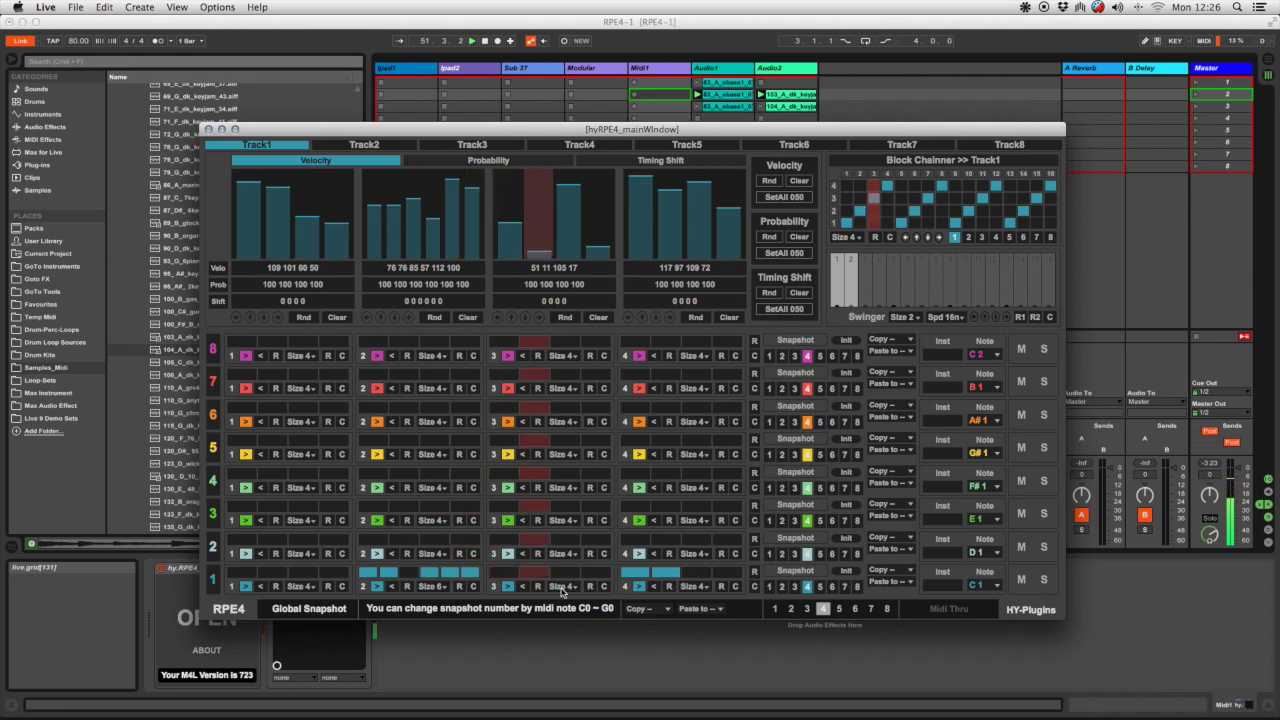
click(432, 586)
click(440, 574)
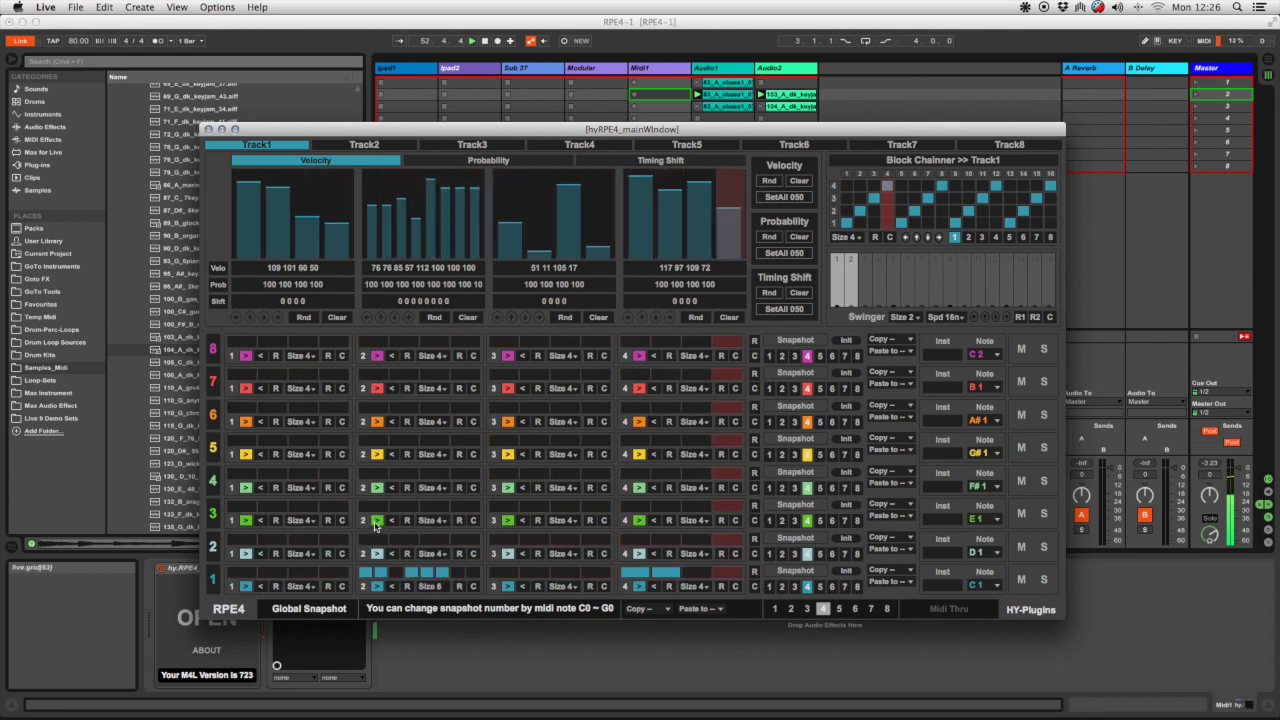
Enable the first step of blocks 2 and 4 on tracks 3 and 2, and all four steps of track 5's block 1.
click(490, 509)
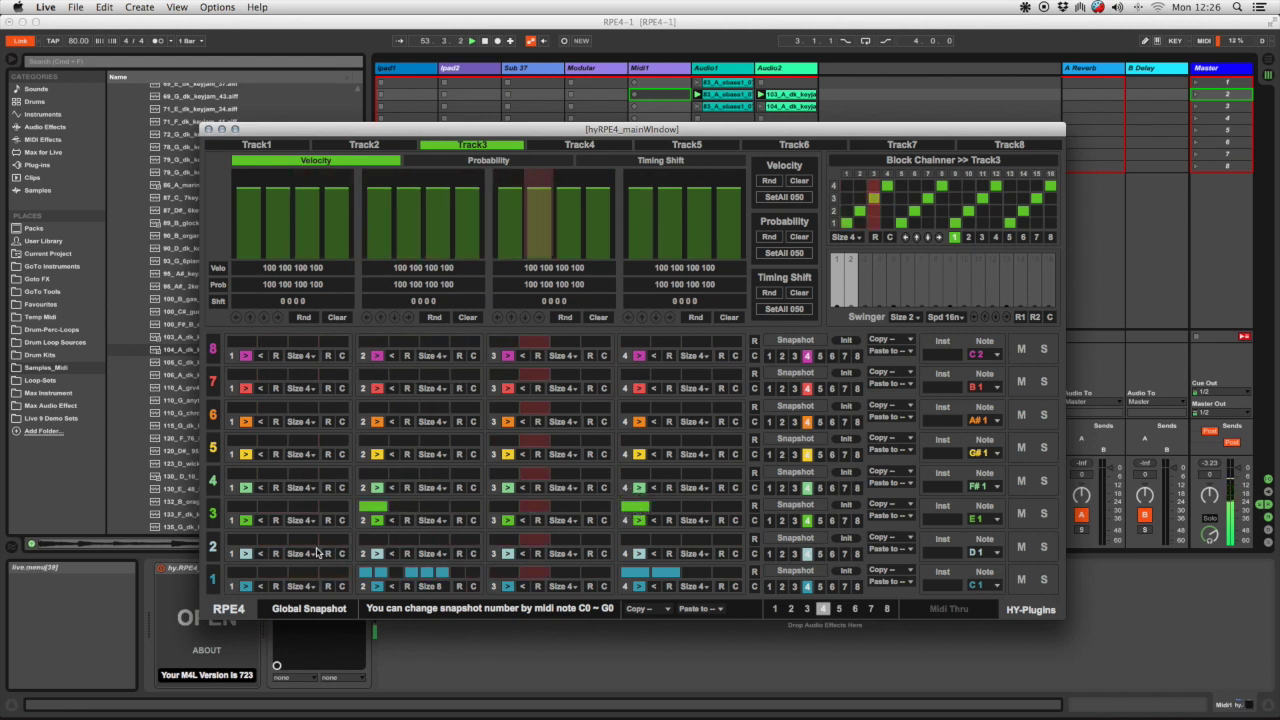
click(368, 541)
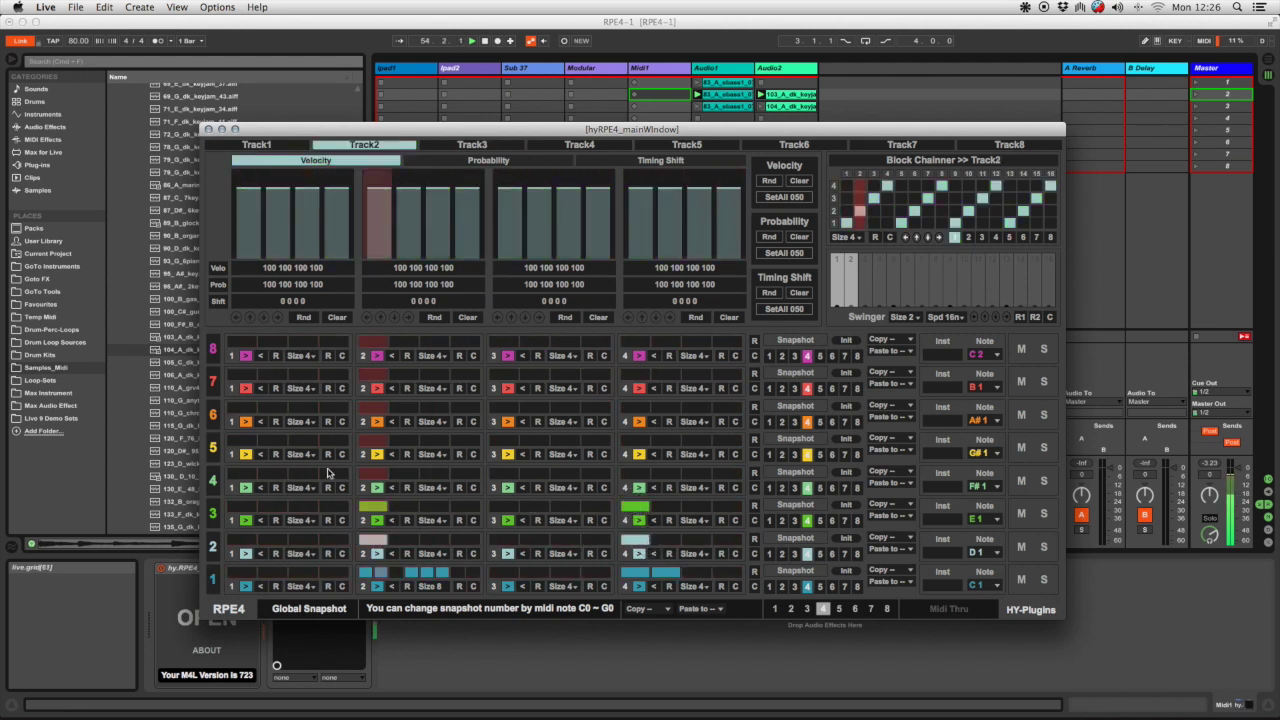
click(237, 441)
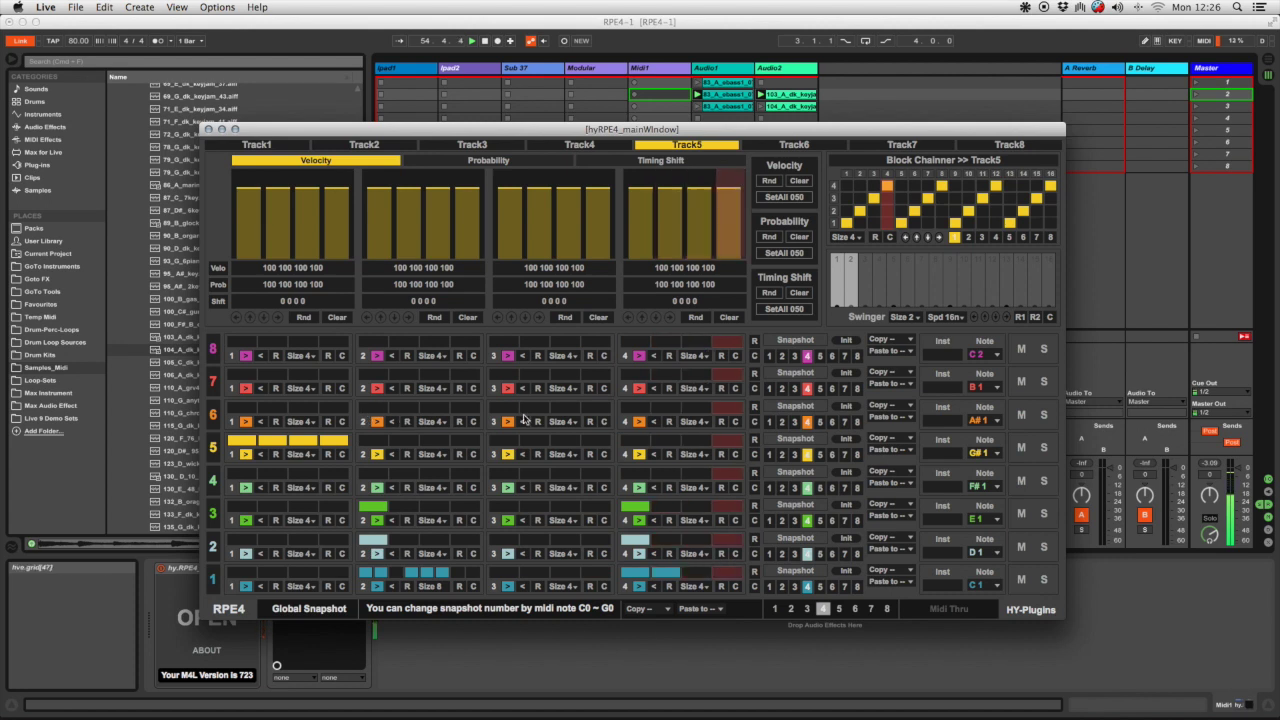
Set track 5's block 4 to R playback and block 2 to Size 8 with its first seven steps enabled, and randomize the track's velocities.
click(669, 454)
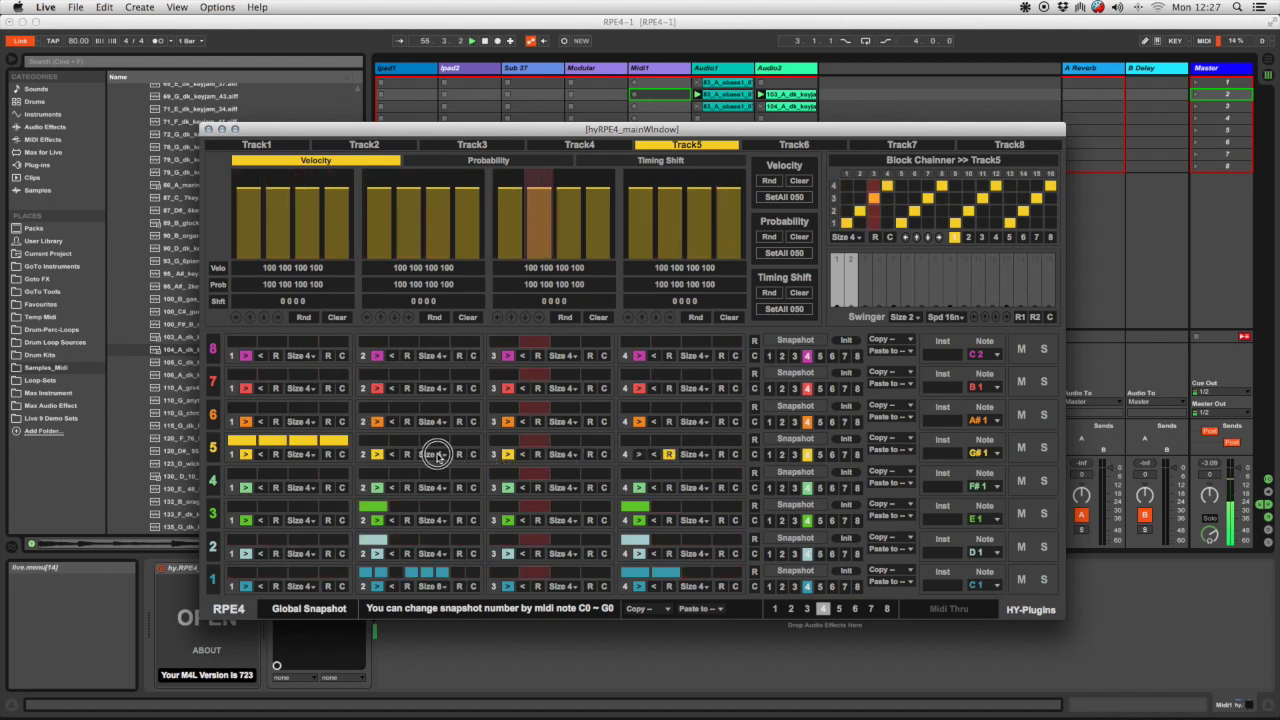
click(430, 454)
click(440, 561)
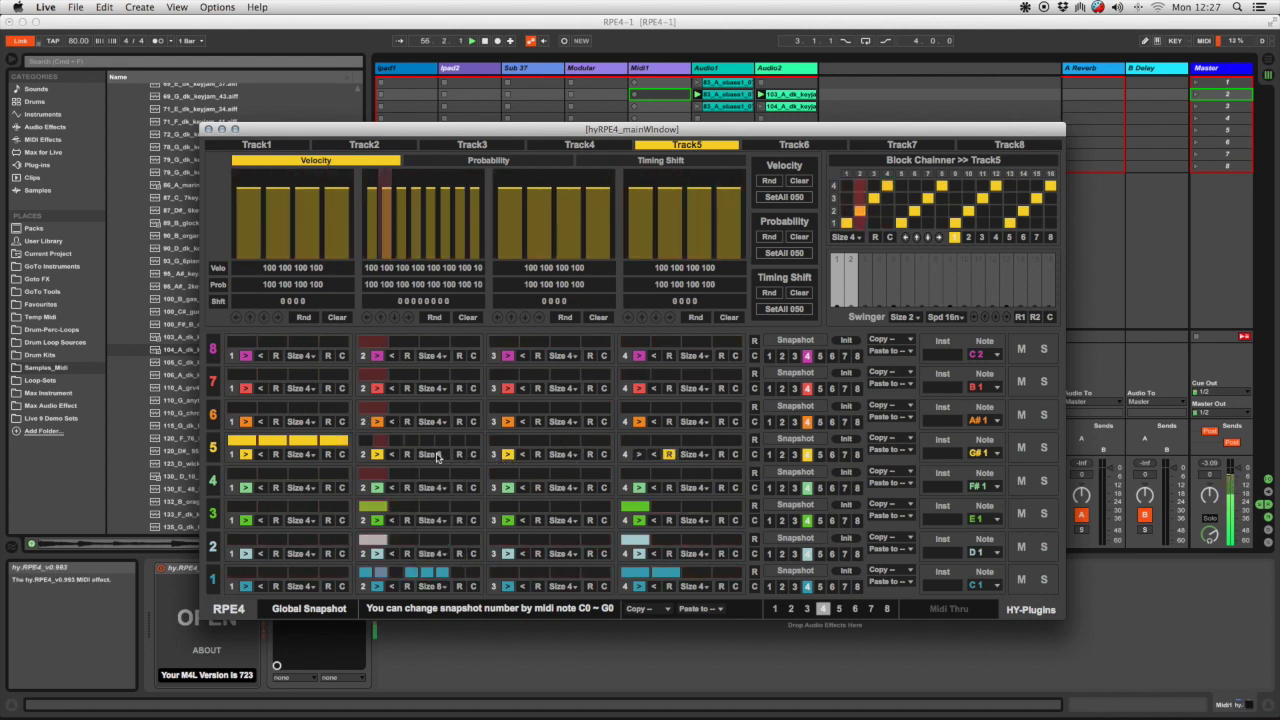
click(407, 455)
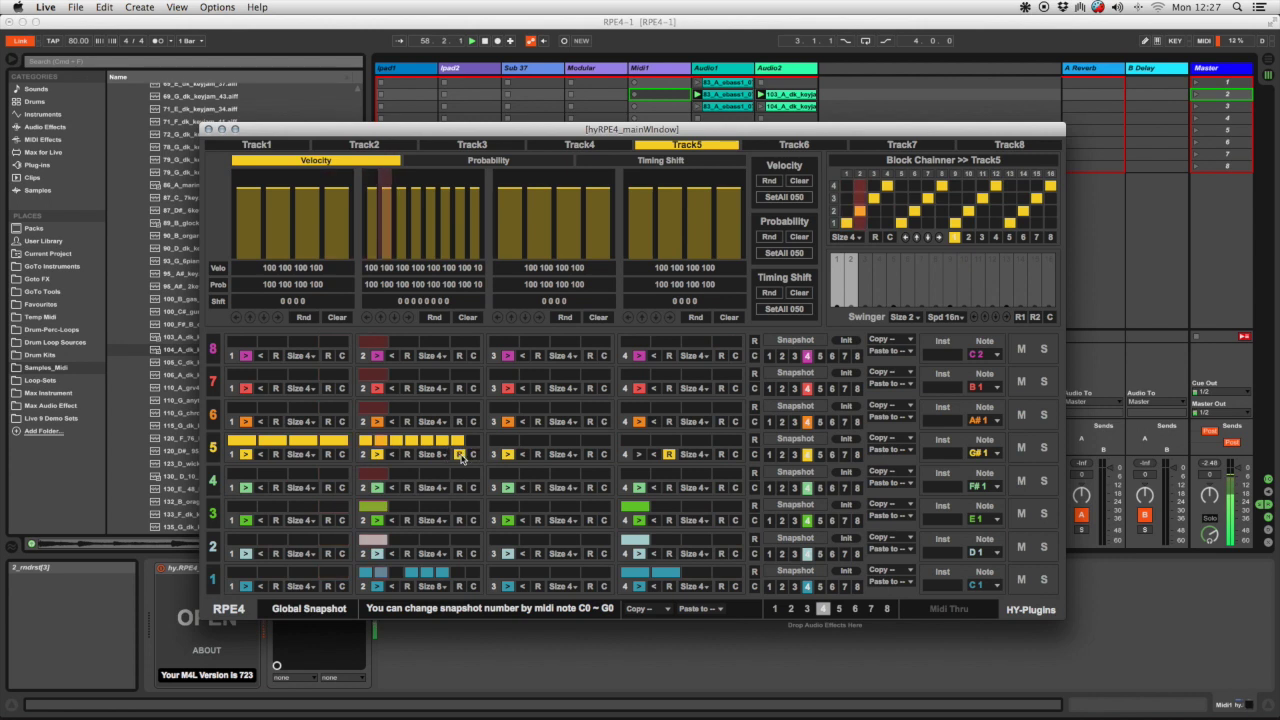
click(769, 181)
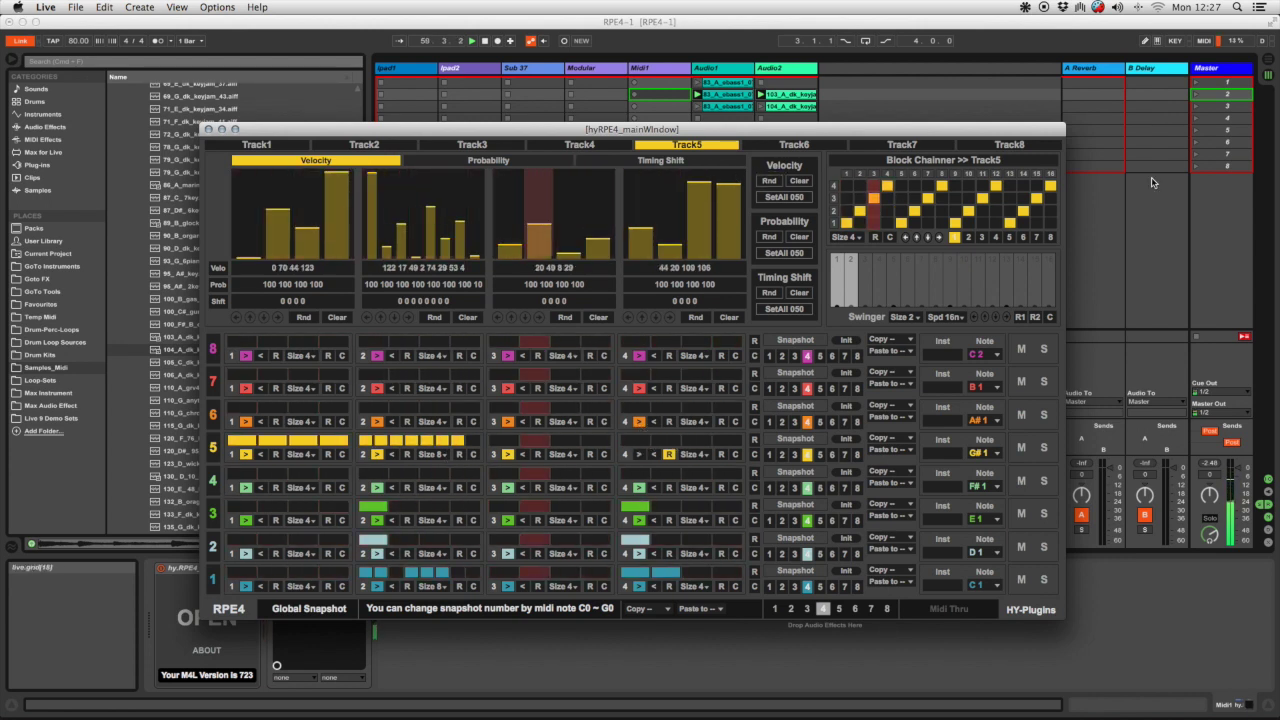
Launch scene 3 in the session and reopen the RPE4 sequencer window.
click(1196, 110)
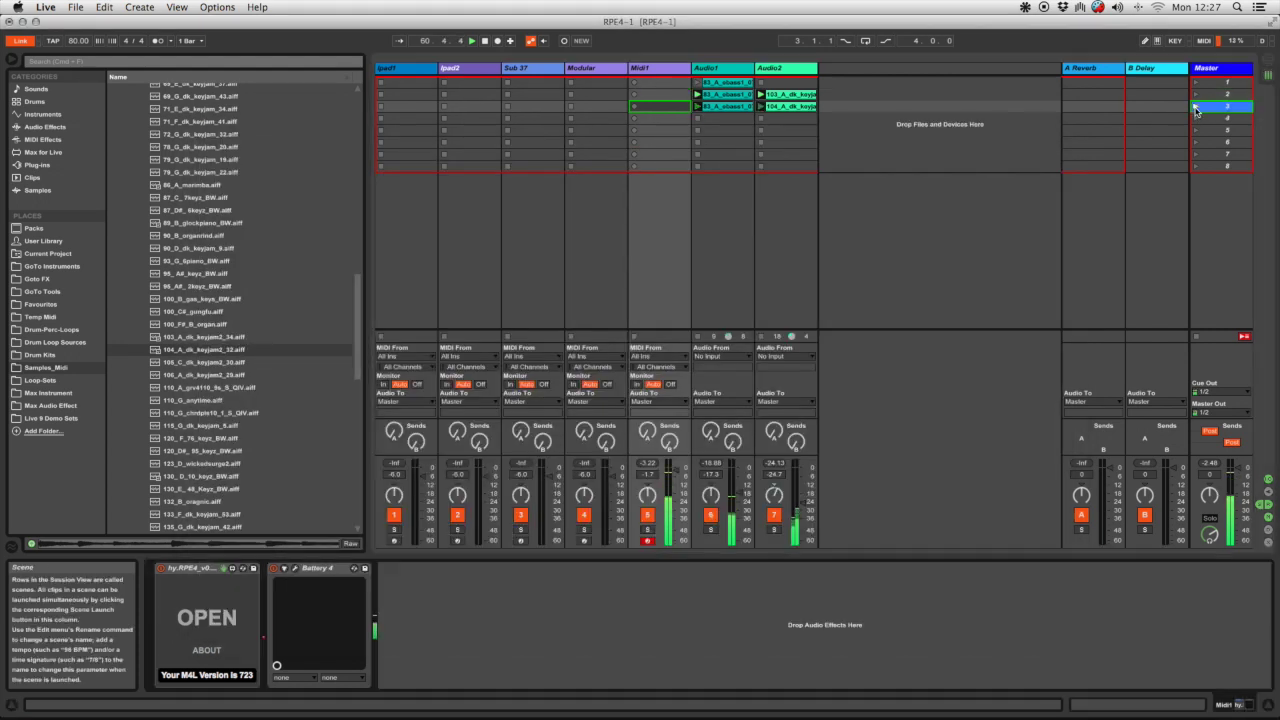
click(212, 617)
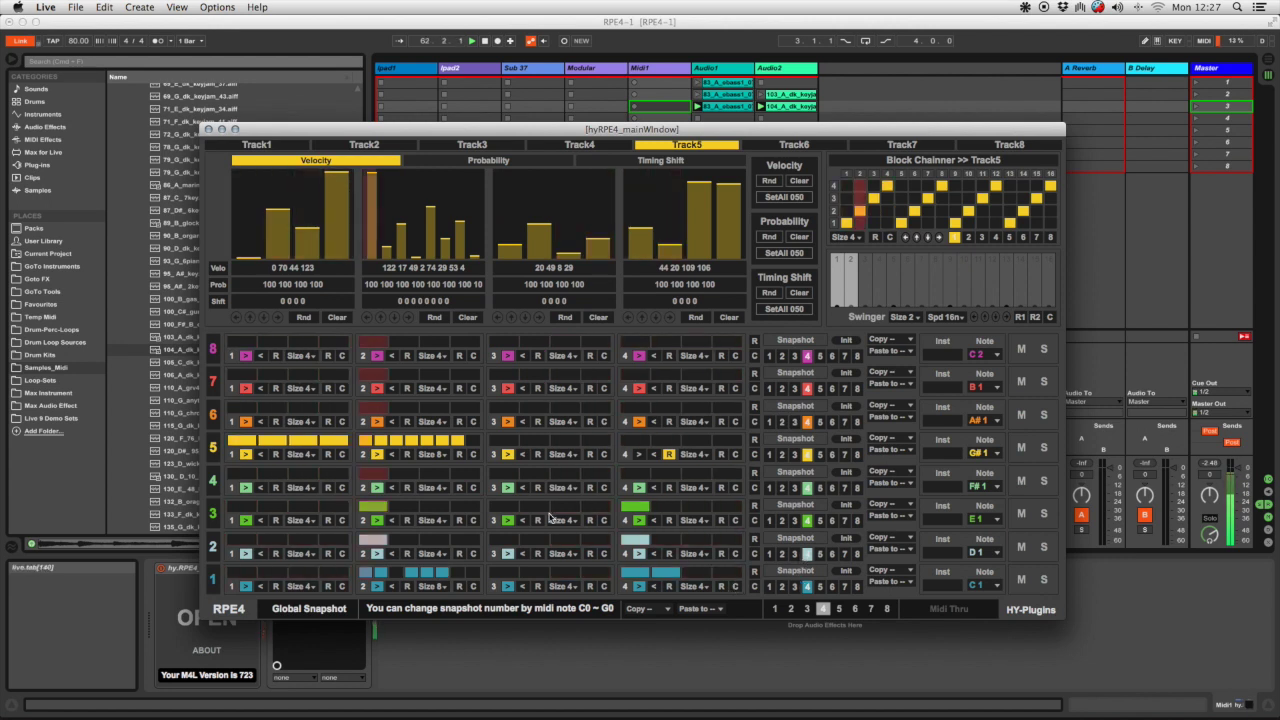
Randomize both the steps and the velocities of tracks 3 and 2 in global snapshot 4.
click(754, 506)
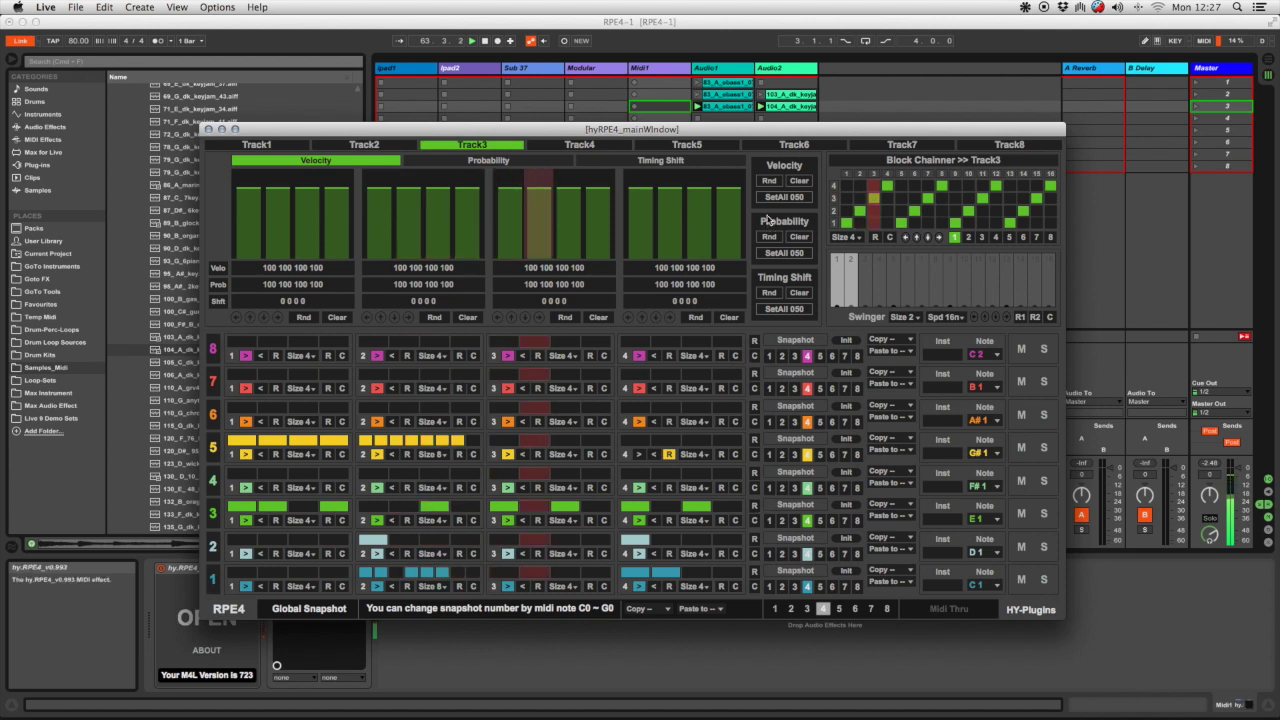
click(769, 181)
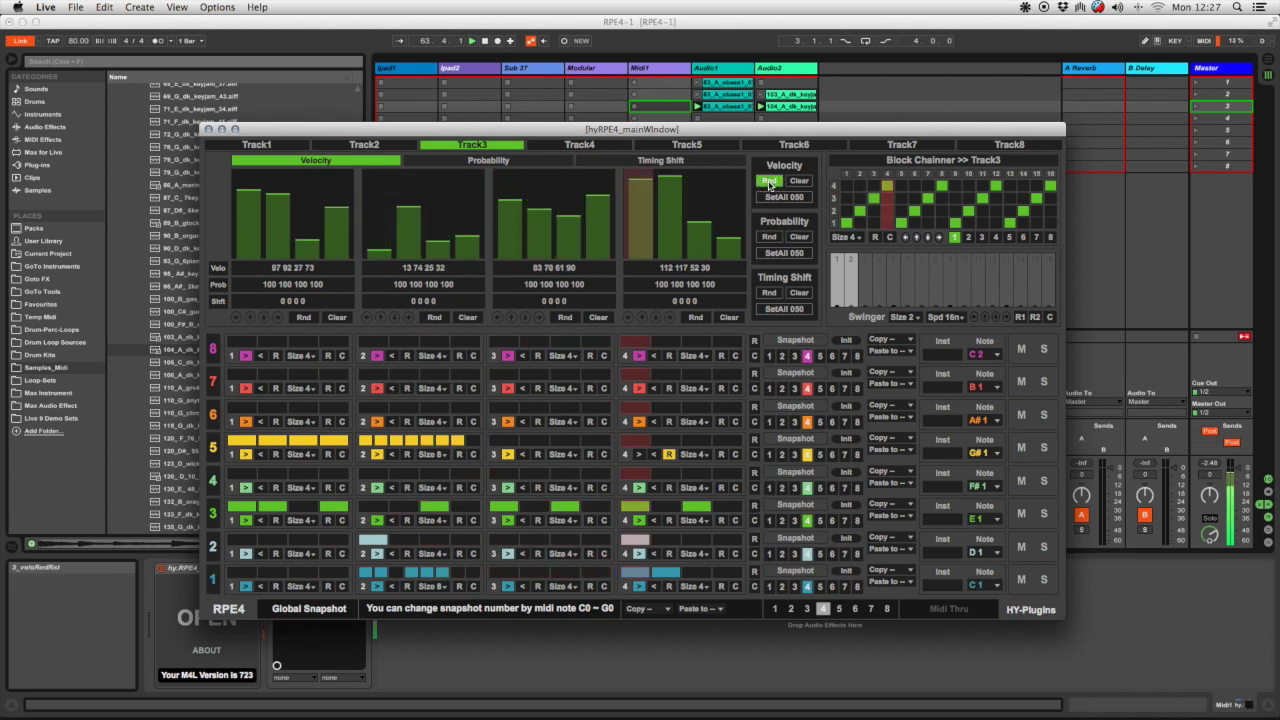
click(755, 539)
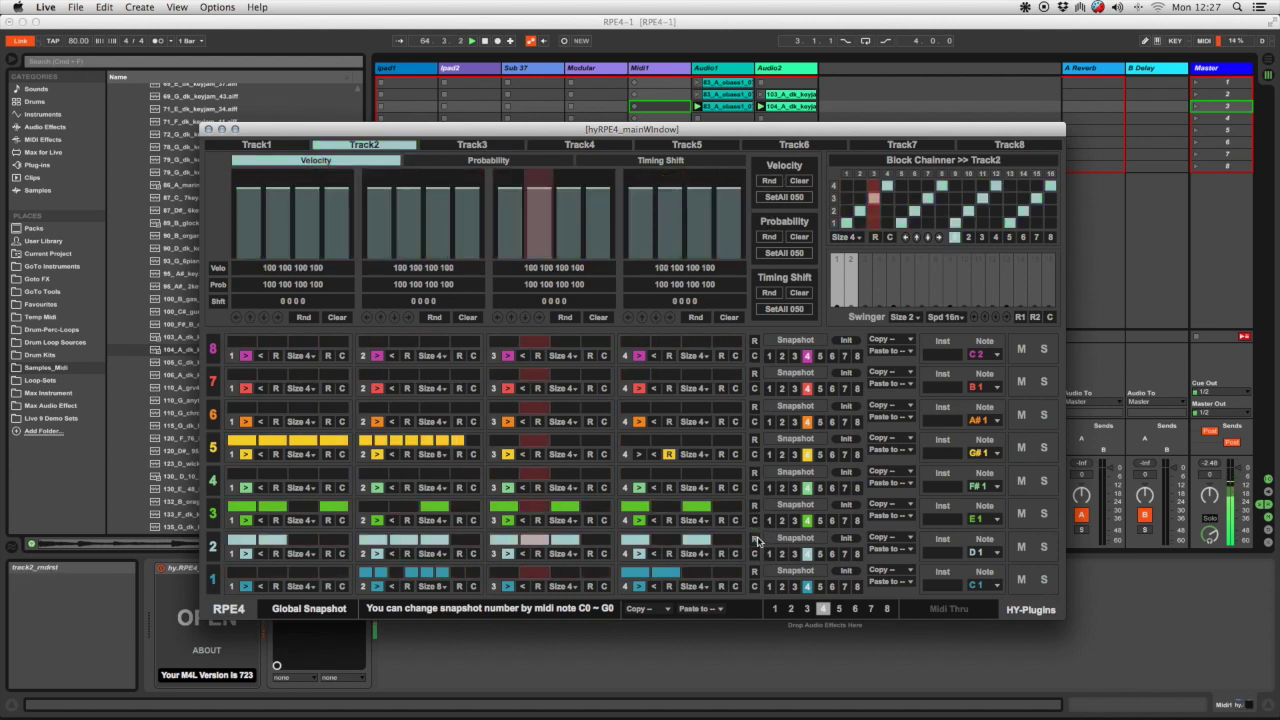
click(769, 181)
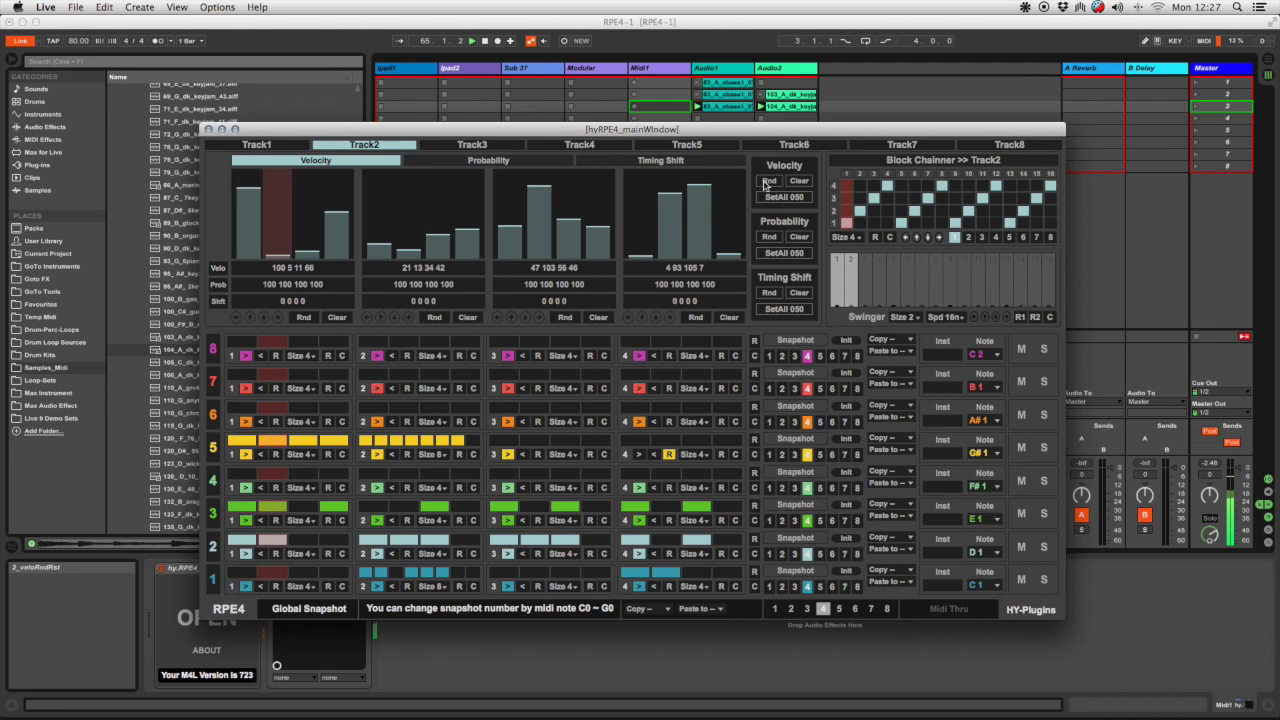
Set track 3's block 3 to Size 8 and randomize that block's steps.
click(560, 520)
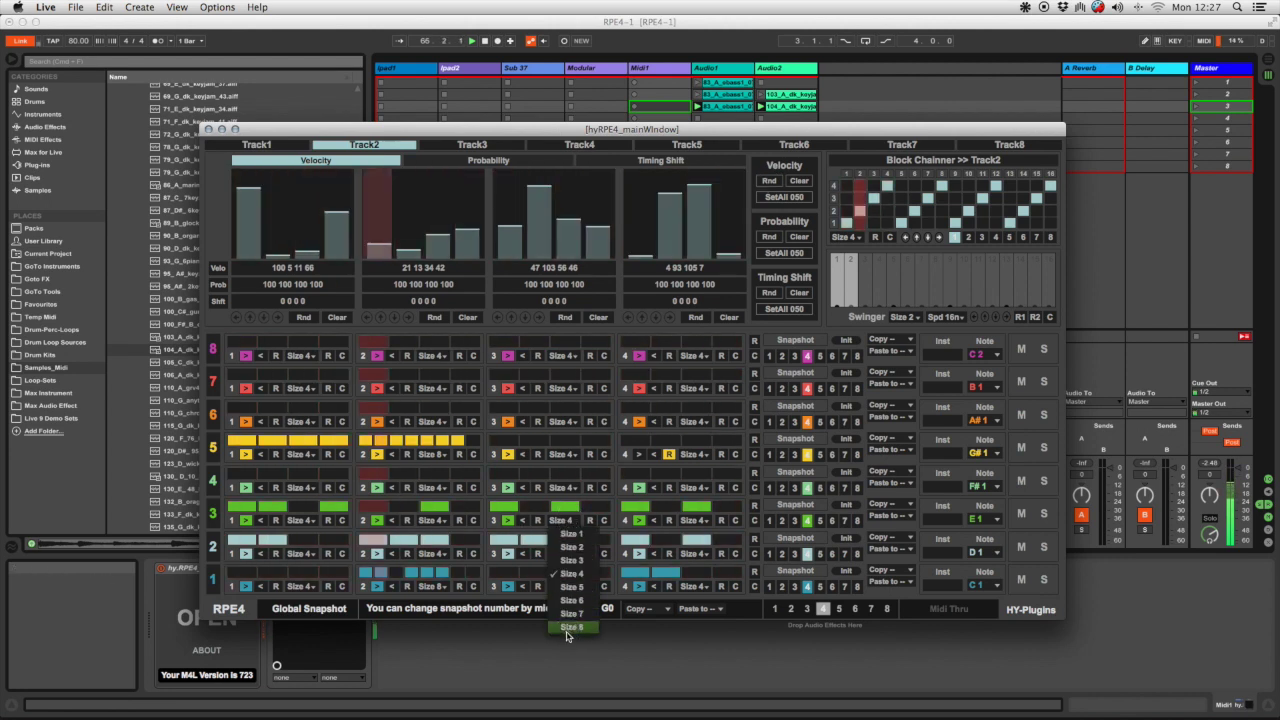
click(571, 626)
click(603, 503)
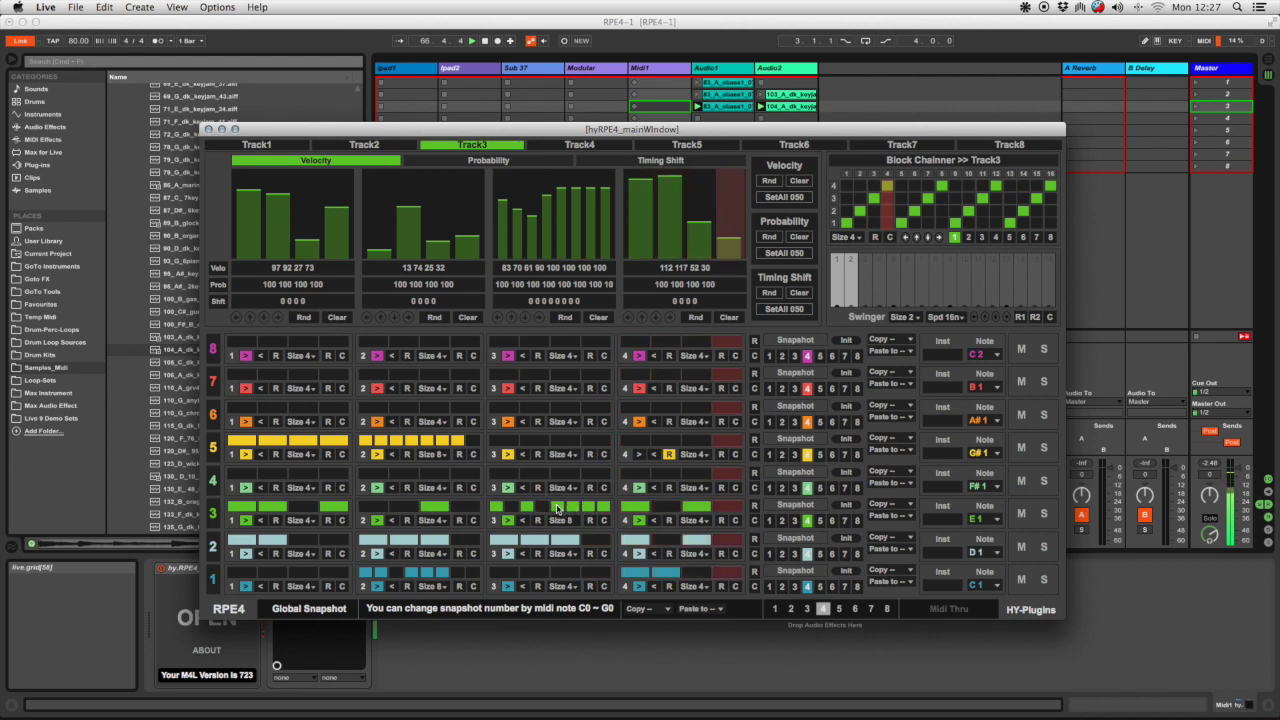
click(590, 522)
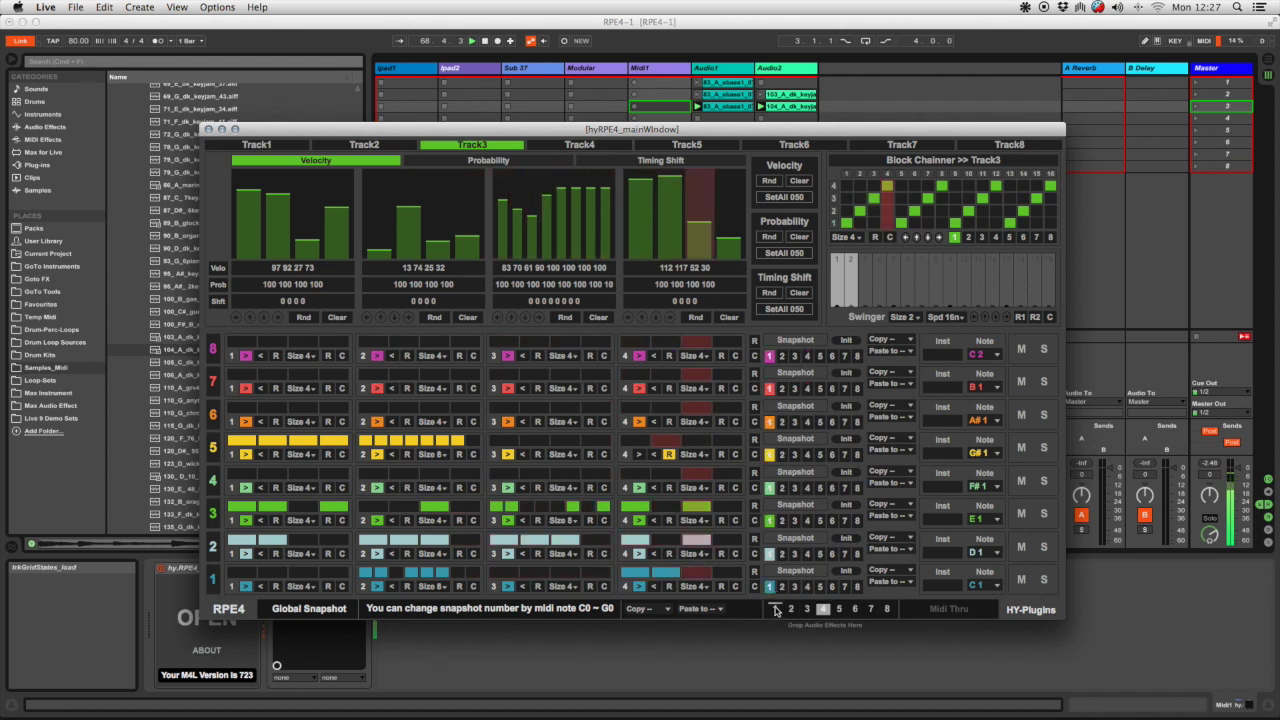
Recall global snapshot 1 to hear its pattern, and switch to the empty global snapshot 5.
click(776, 609)
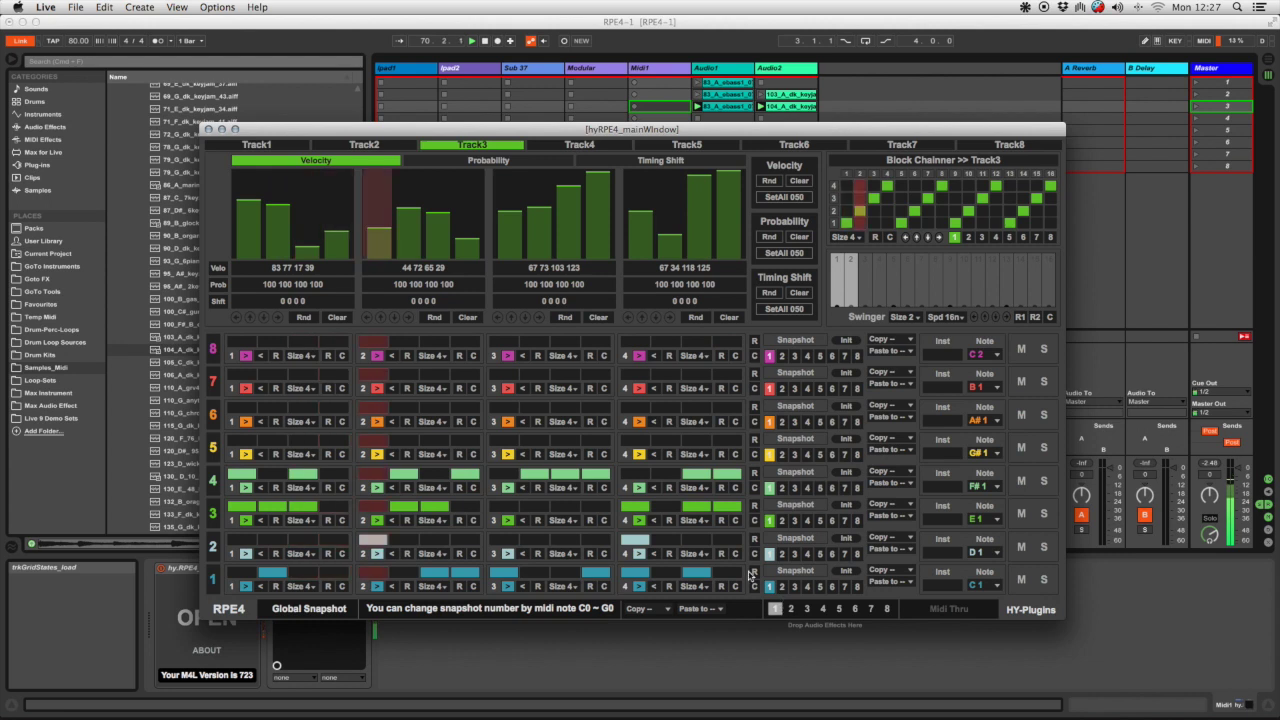
click(840, 609)
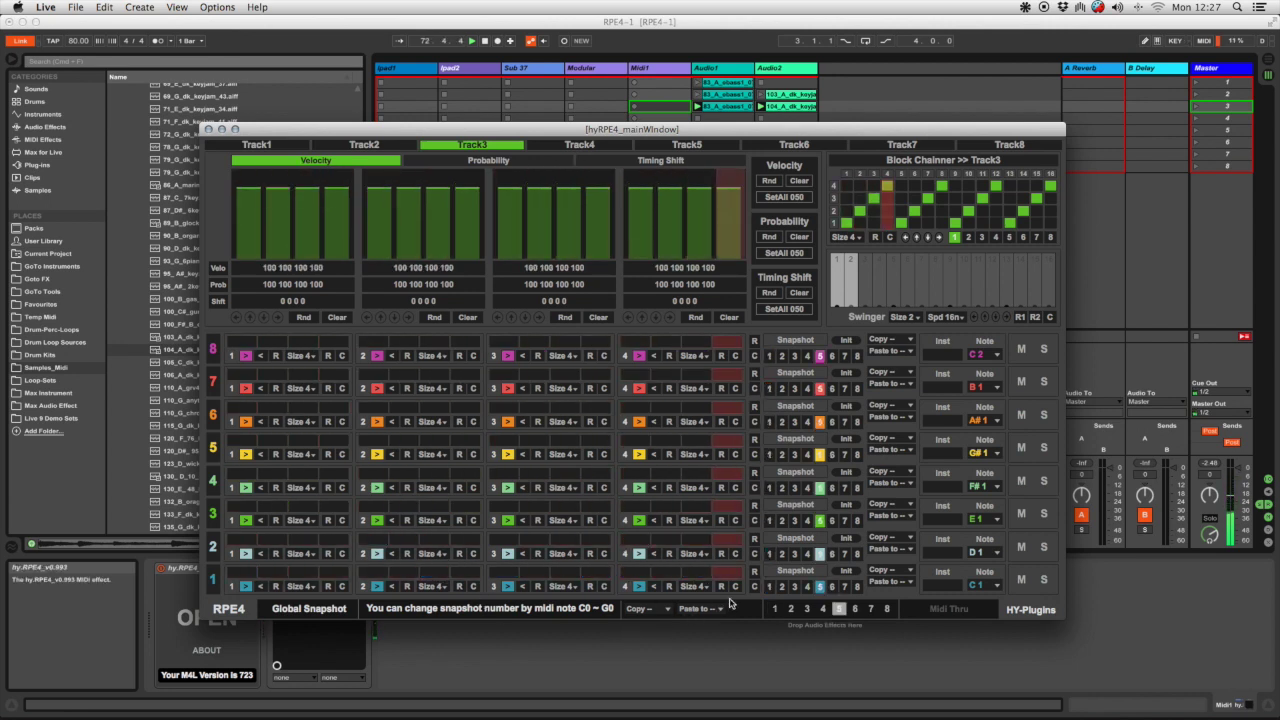
Set track 1's block 3 to Size 8, track 3's block 2 to Size 6 and track 5's block 1 to Size 8.
click(570, 586)
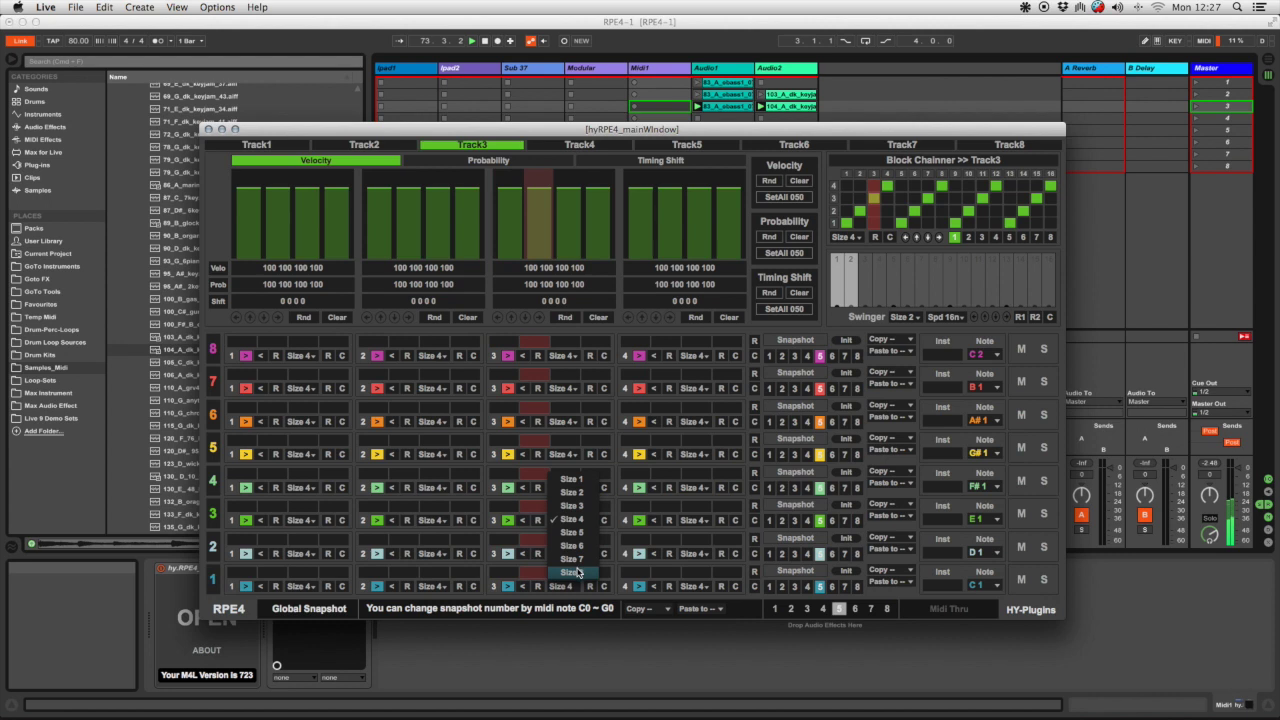
click(575, 572)
click(430, 520)
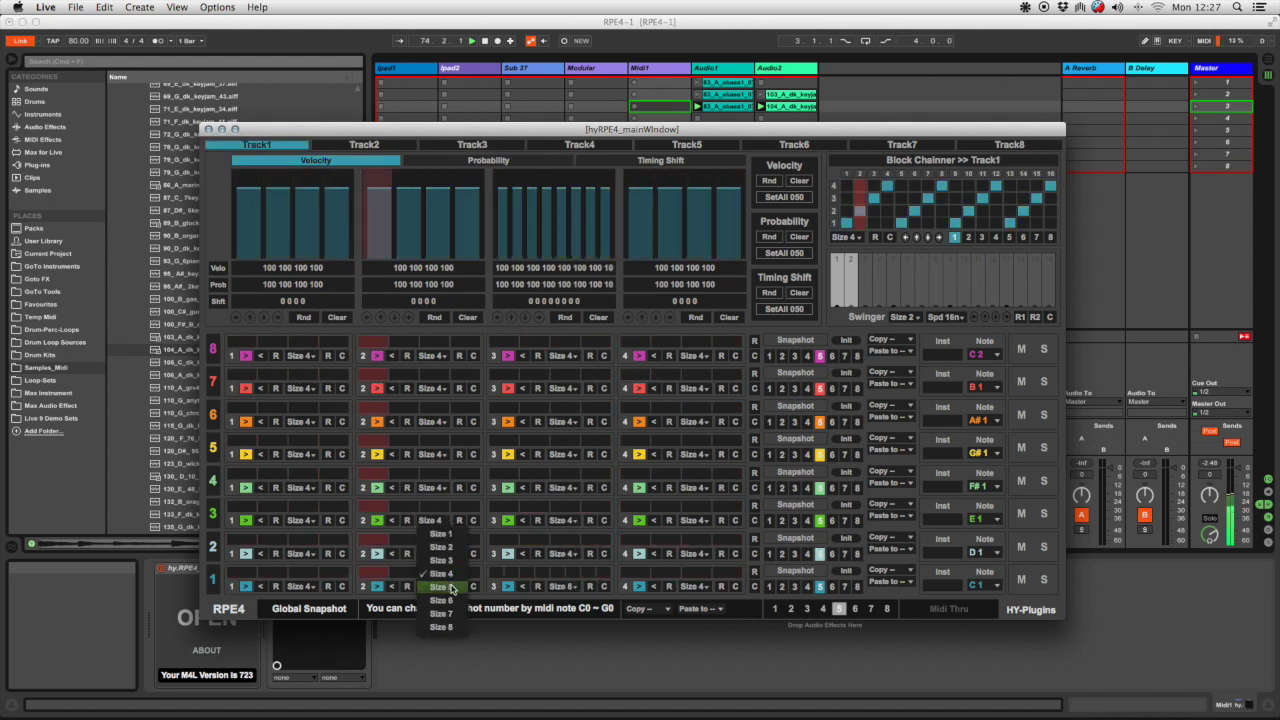
click(441, 600)
click(300, 455)
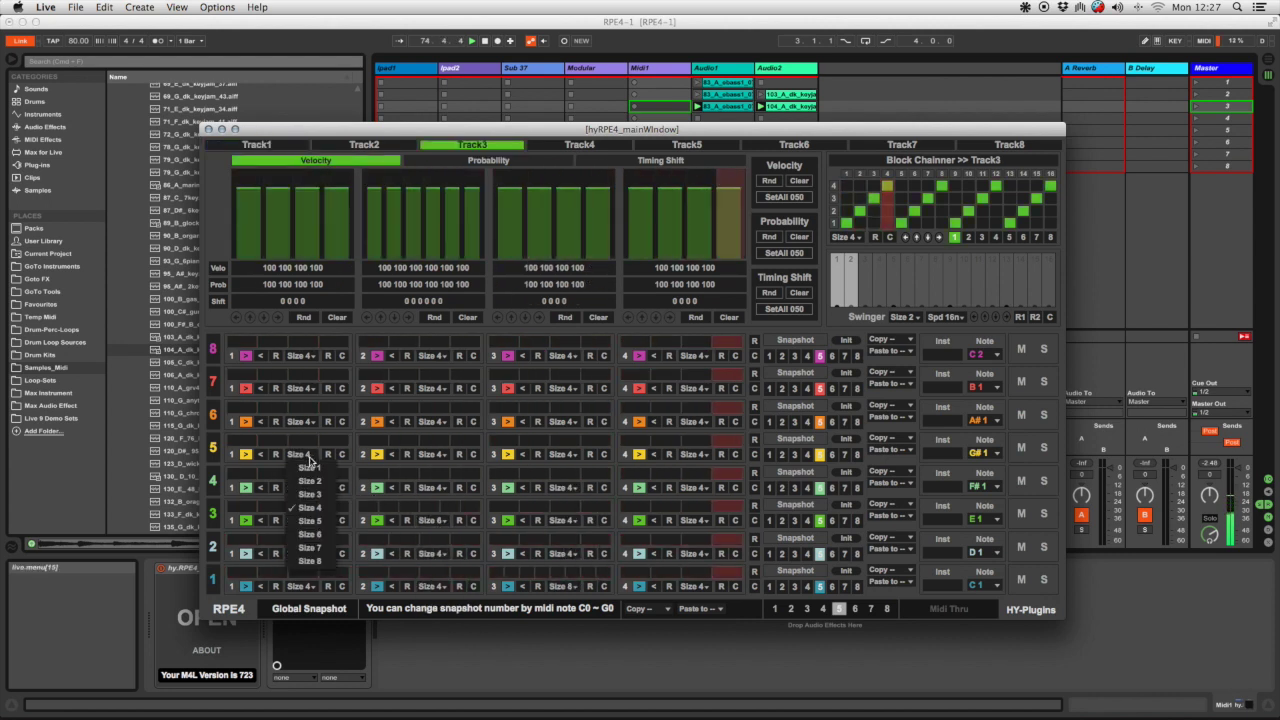
click(312, 561)
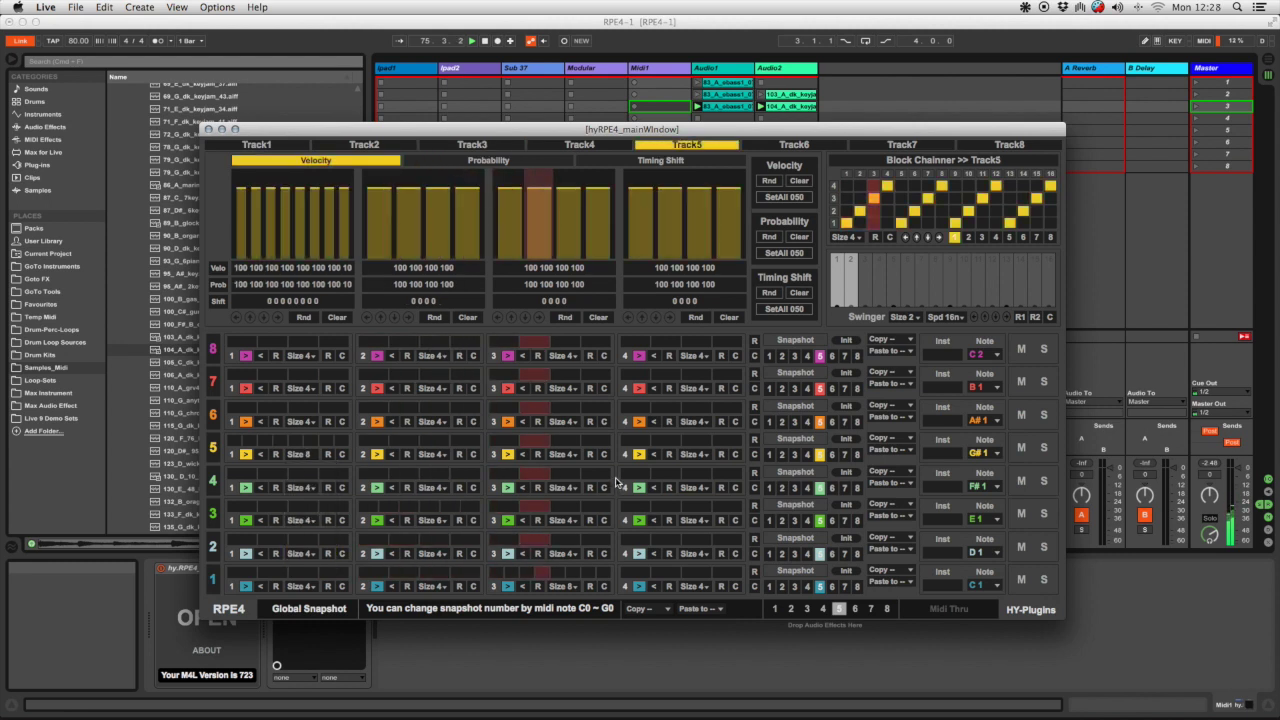
Set track 5's block 4 to Size 6 and track 2's block 3 to Size 8.
click(692, 455)
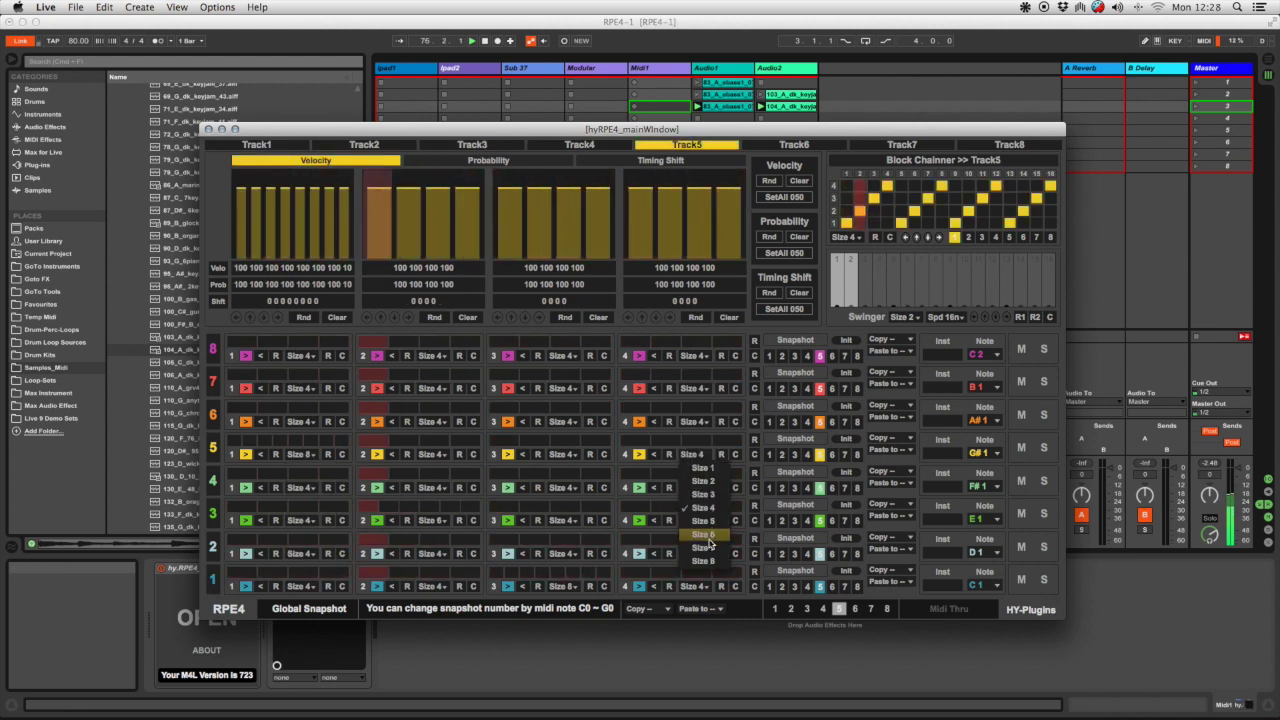
click(704, 534)
click(569, 556)
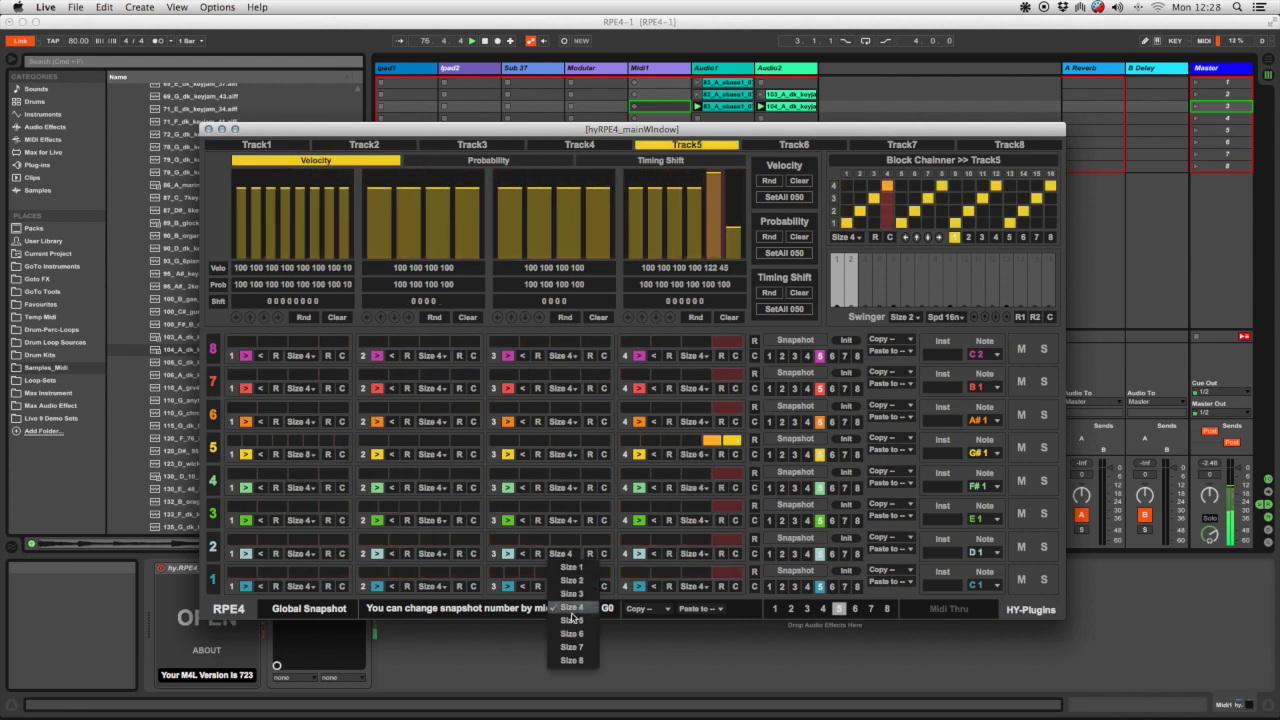
click(573, 664)
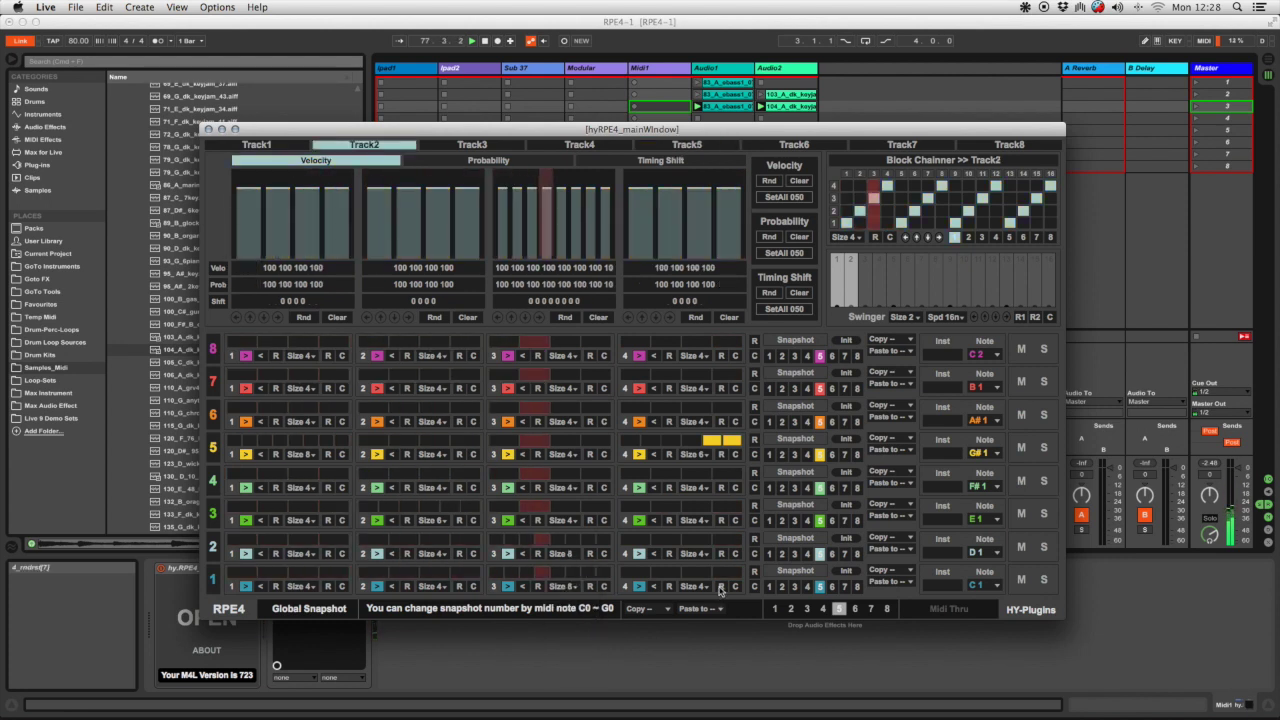
Randomize the steps of tracks 1 through 6, and the velocities of tracks 5 and 6.
click(755, 572)
click(755, 539)
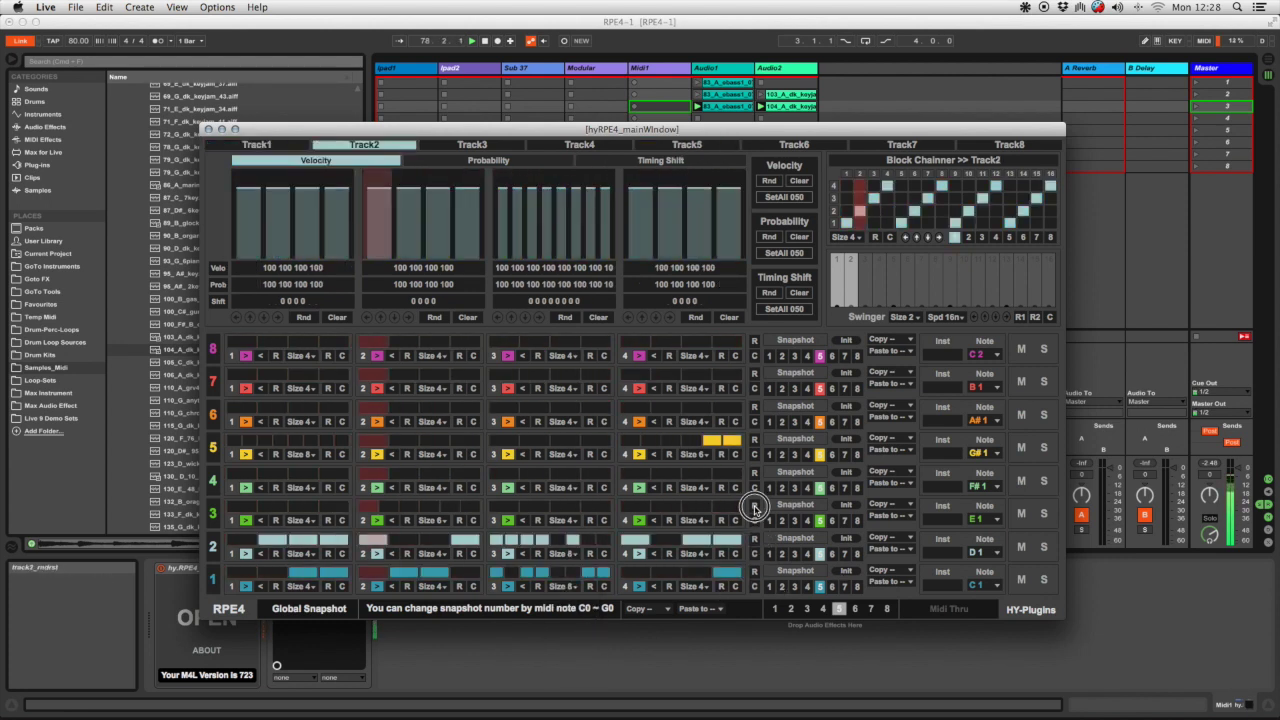
click(755, 506)
click(755, 473)
click(755, 440)
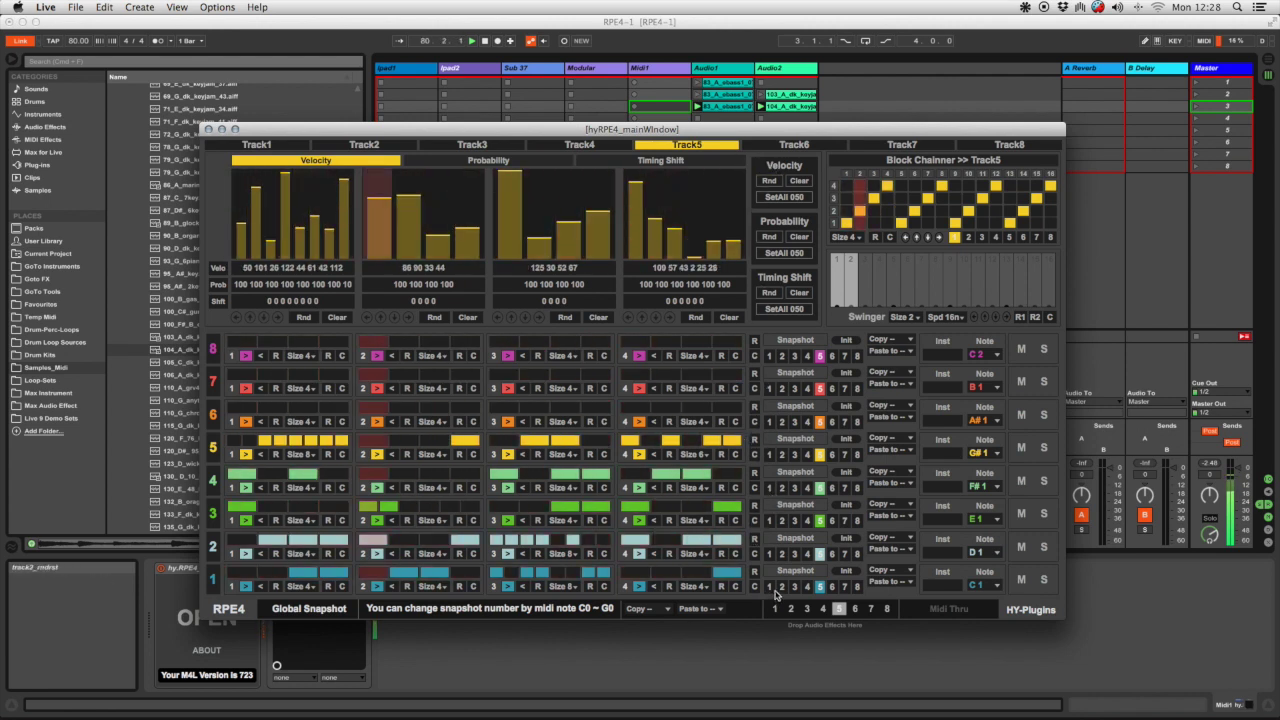
click(754, 407)
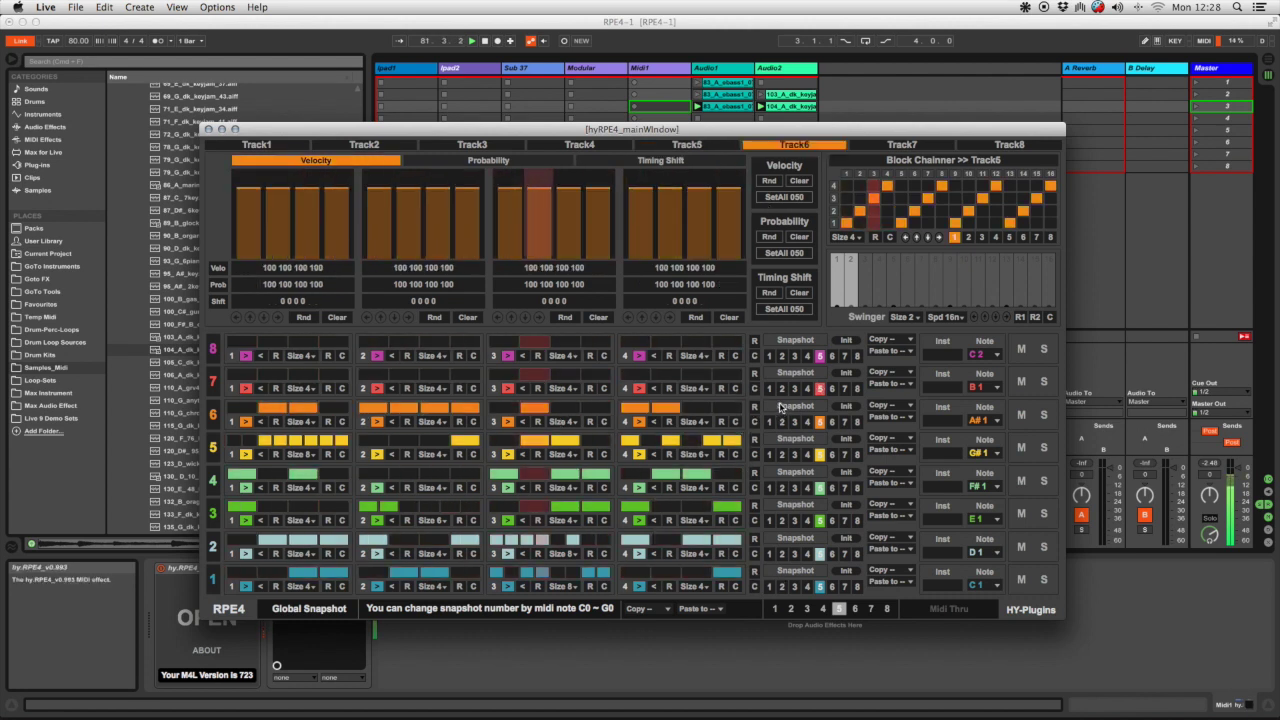
click(769, 181)
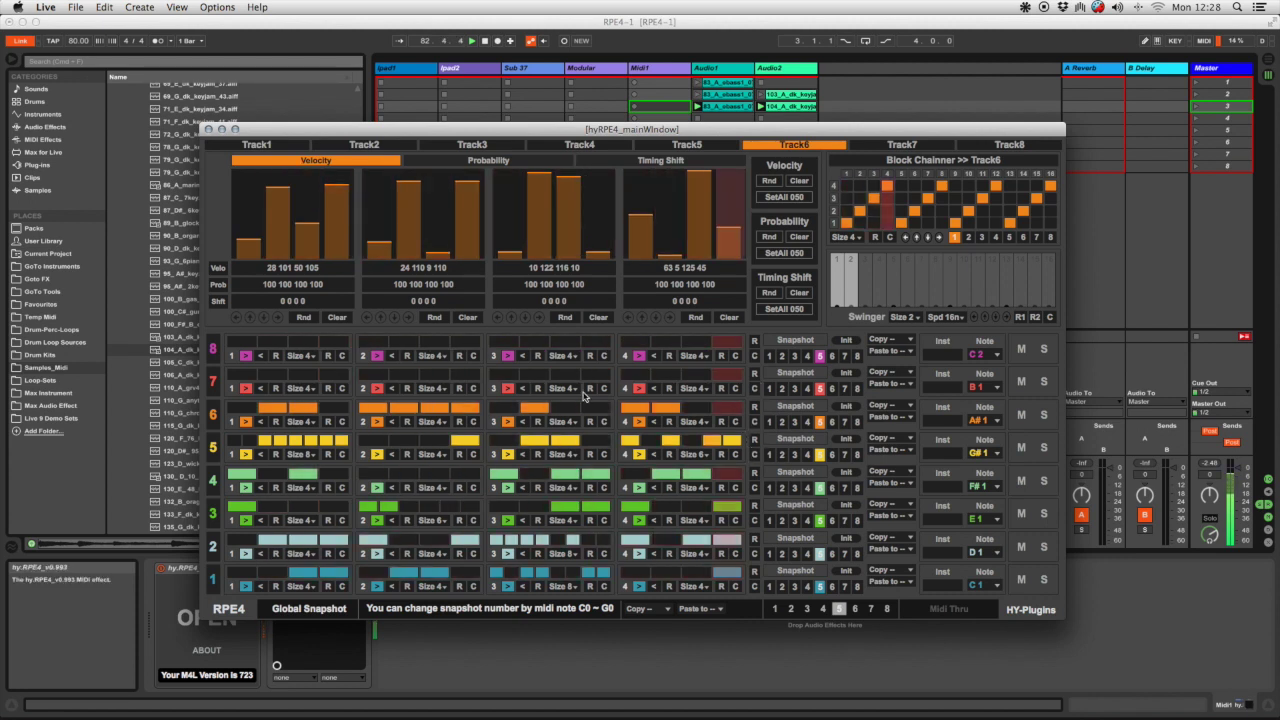
Randomize the velocities of tracks 1, 2 and 3 in global snapshot 5.
click(262, 145)
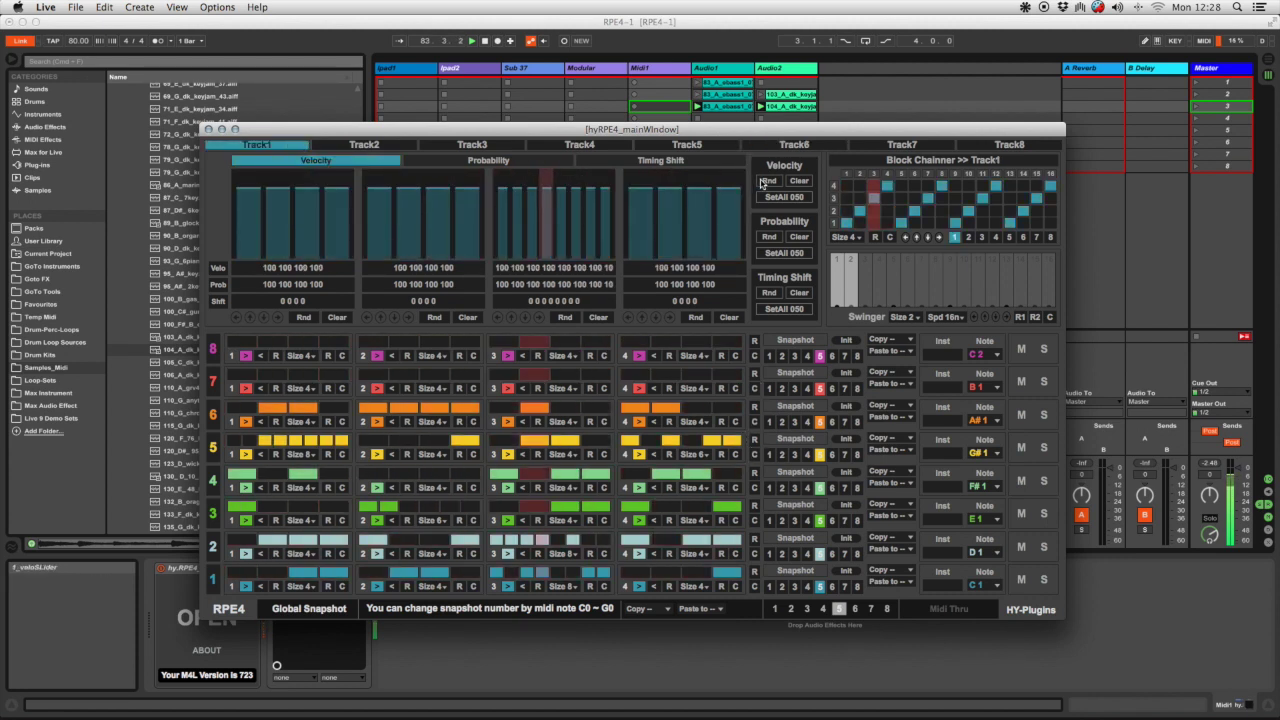
click(766, 182)
click(381, 143)
click(768, 181)
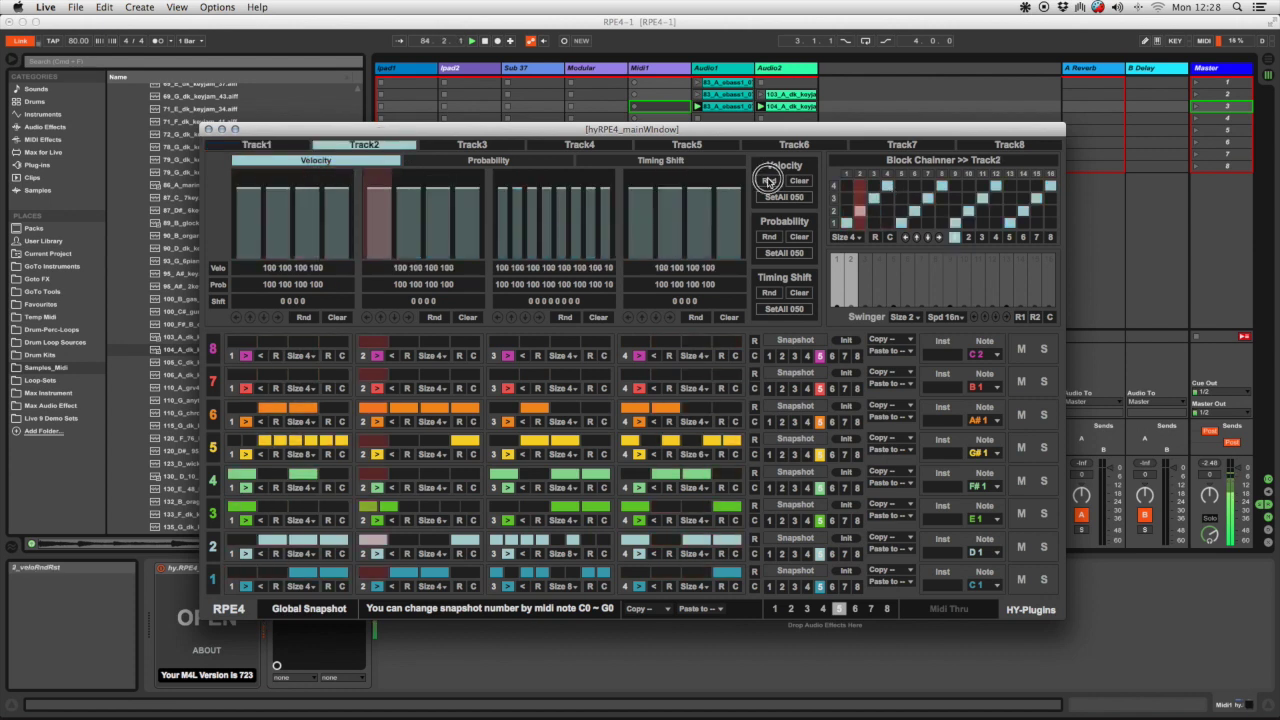
click(472, 144)
click(768, 181)
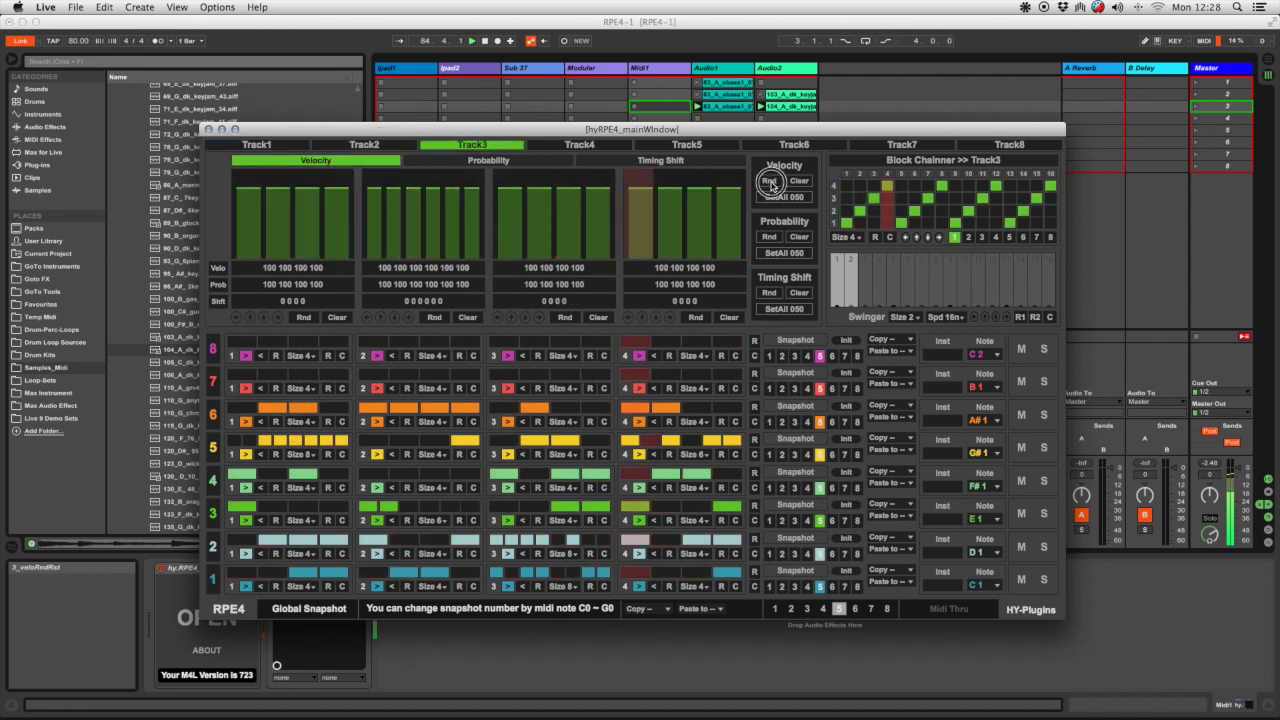
Randomize track 4's velocities and show track 5's velocity lanes.
click(600, 148)
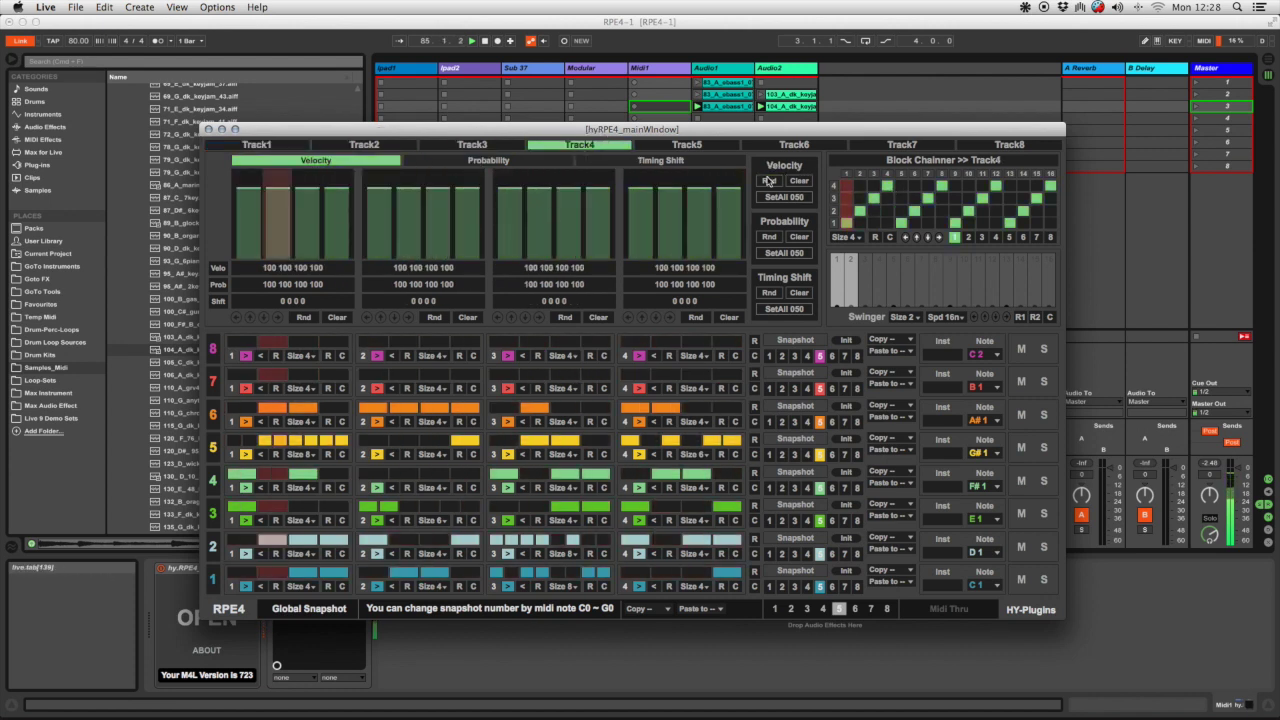
click(695, 146)
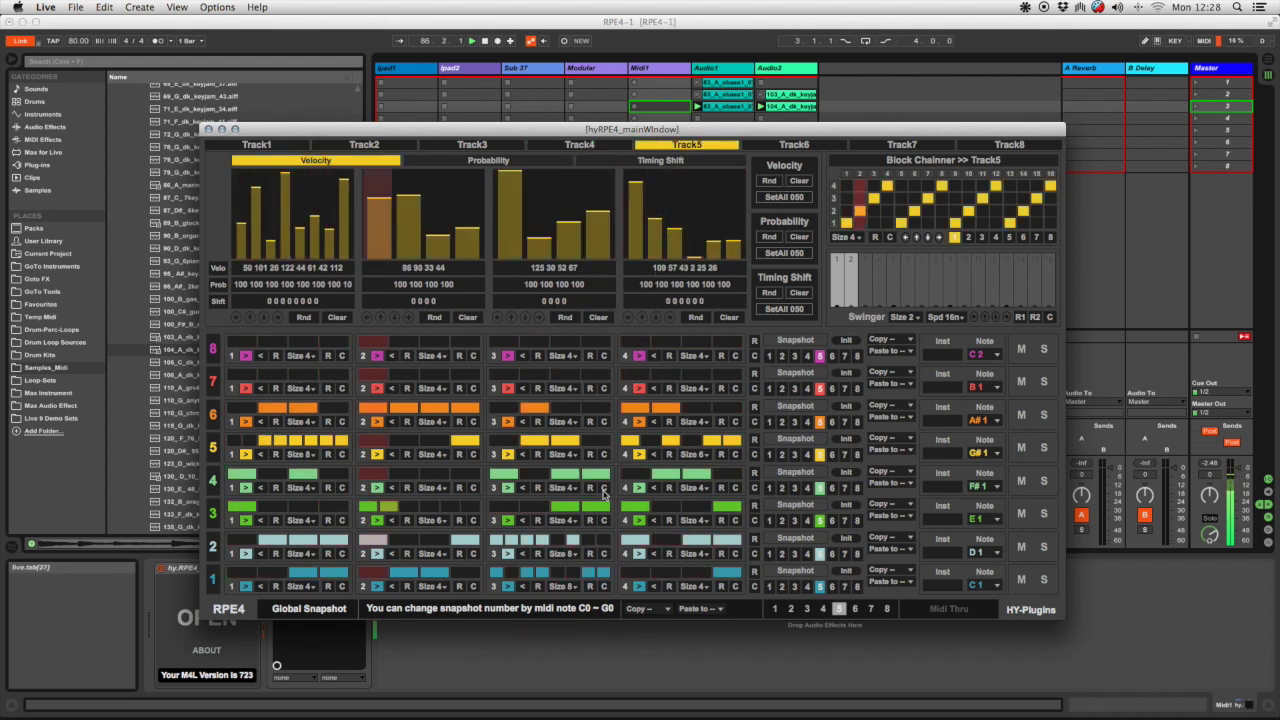
Set track 1's block 1 to Size 8 with all eight steps on, and randomize the track's other steps and all its velocities.
click(755, 575)
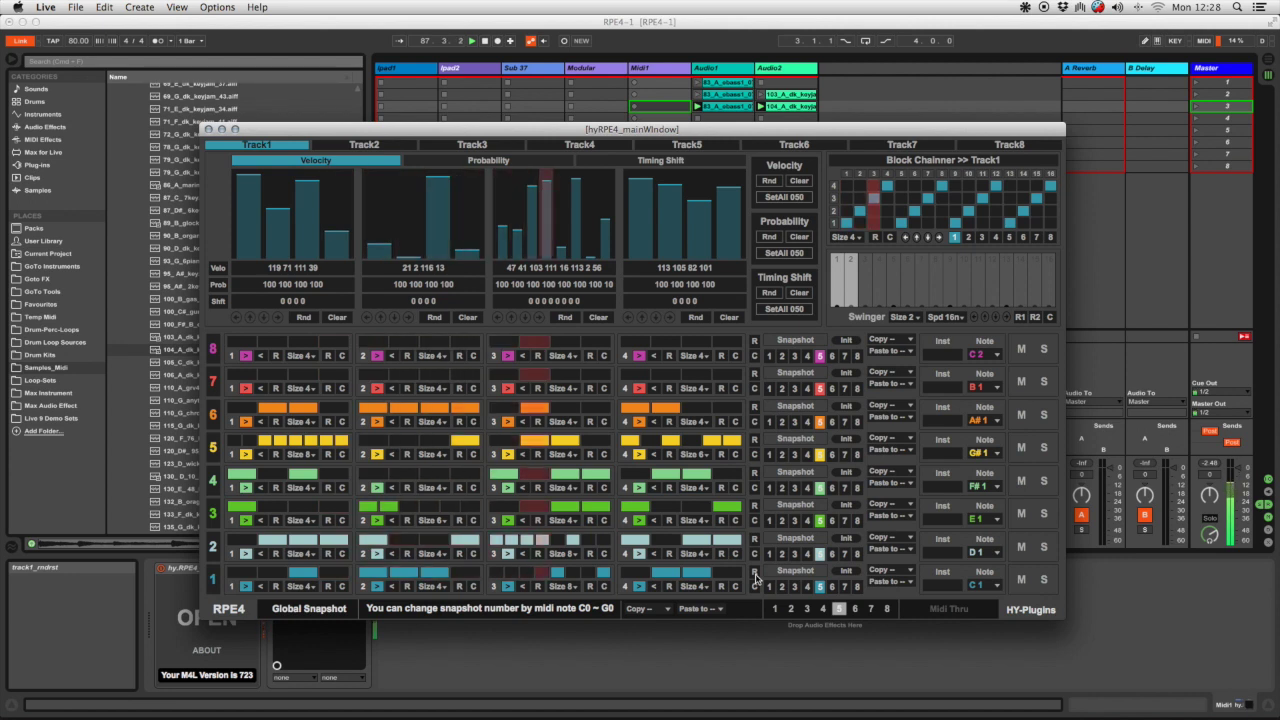
click(724, 588)
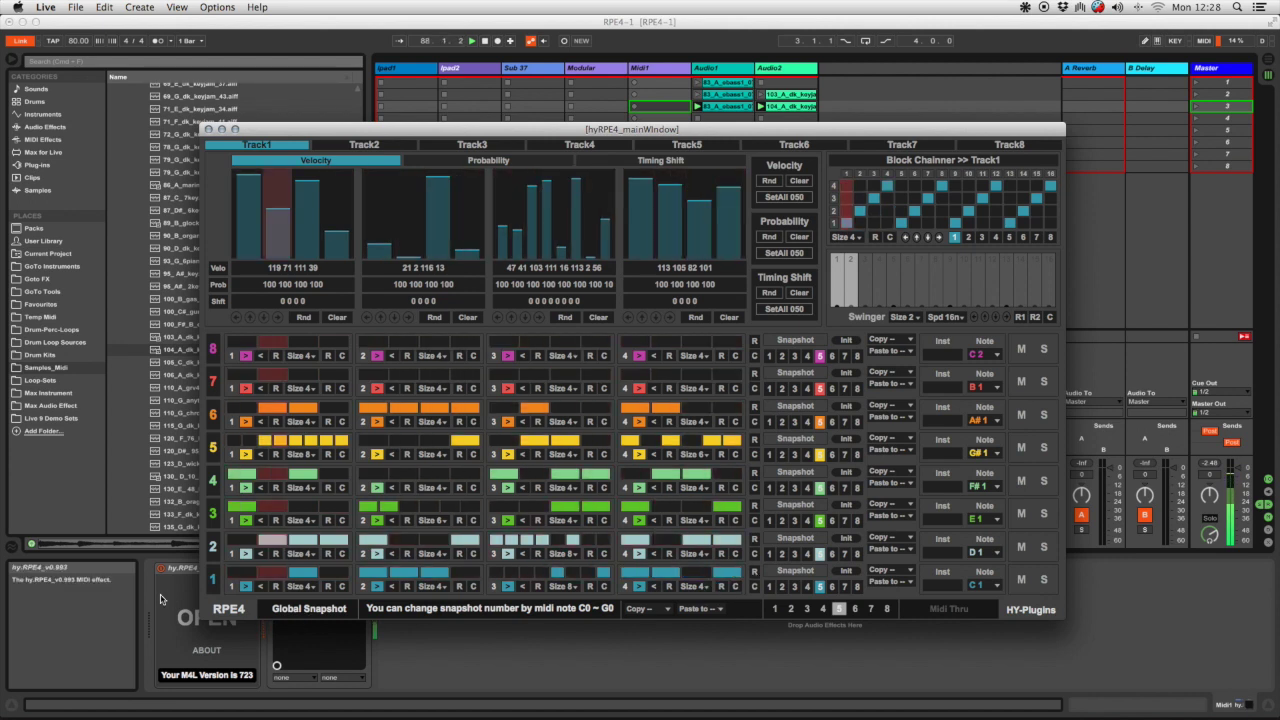
click(316, 577)
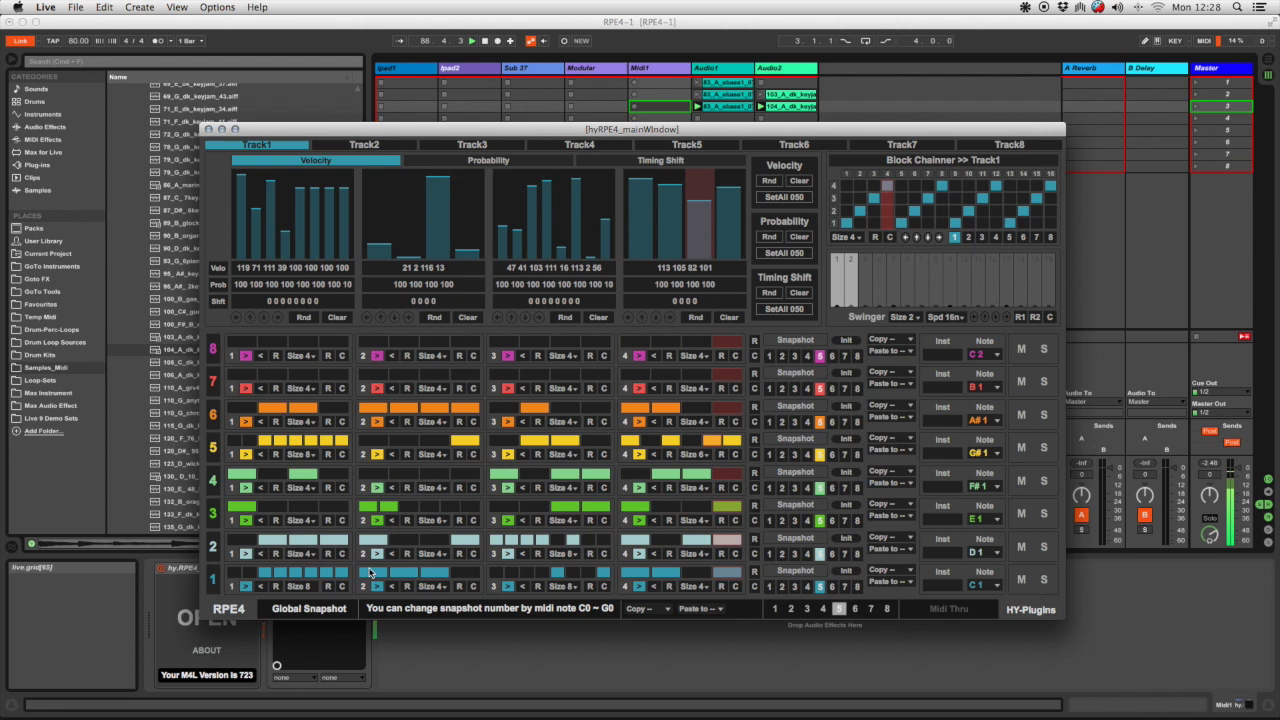
click(755, 575)
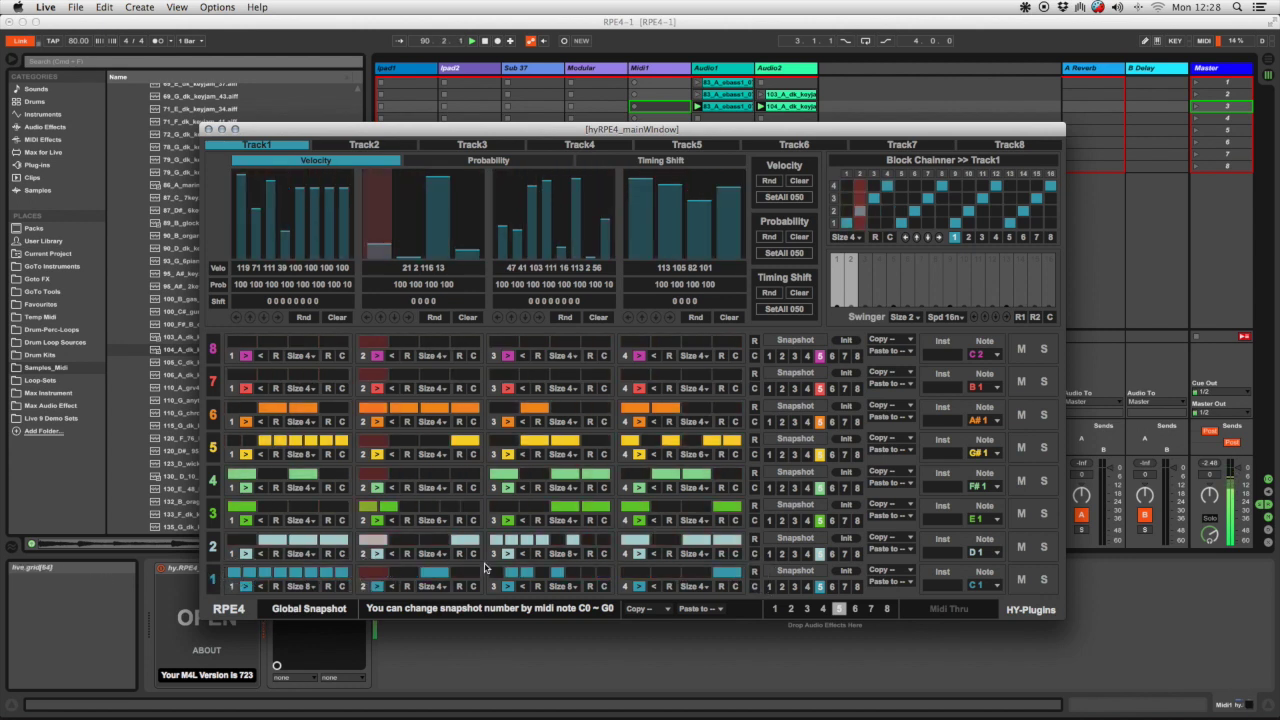
click(770, 180)
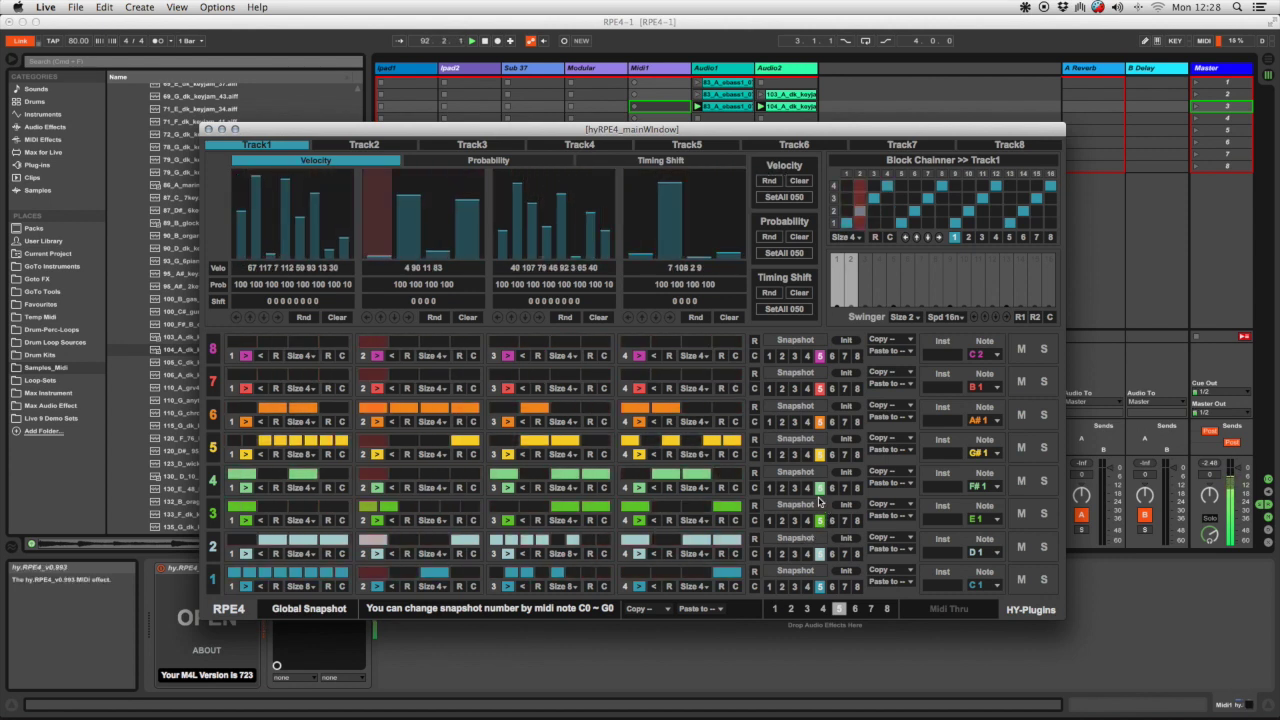
Randomize the steps and velocities of track 3 and of track 2.
click(754, 505)
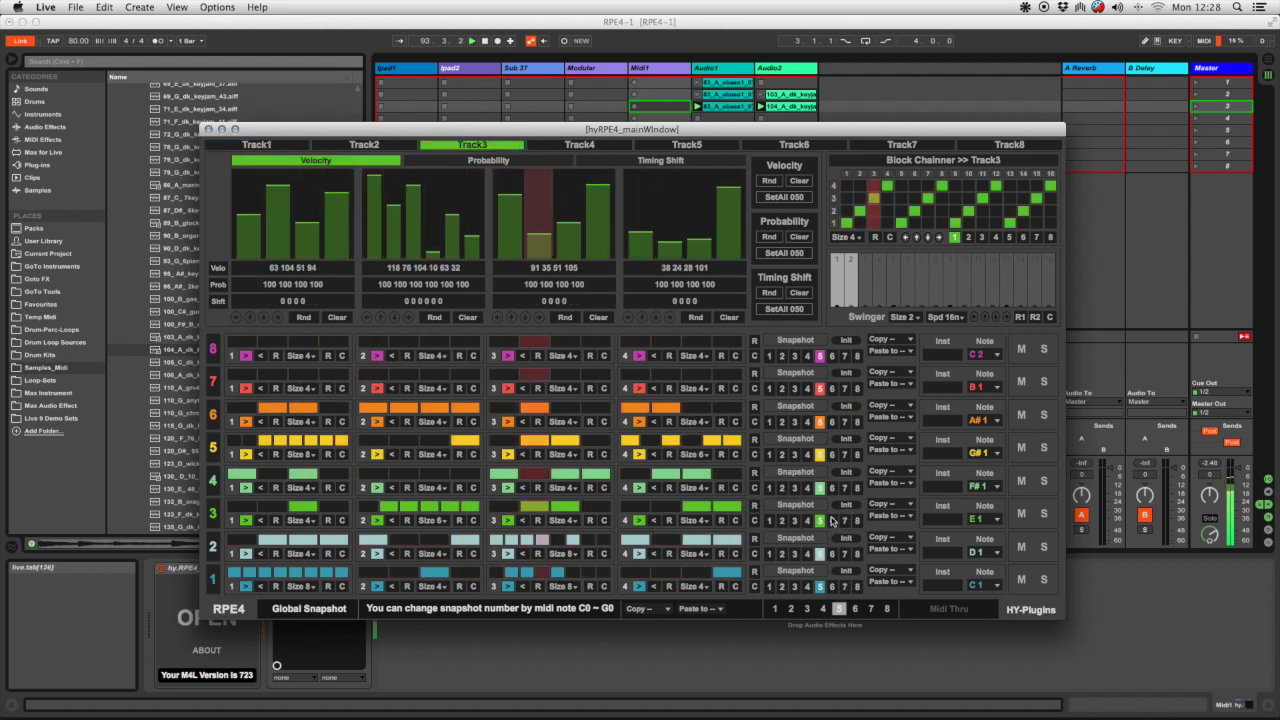
click(769, 181)
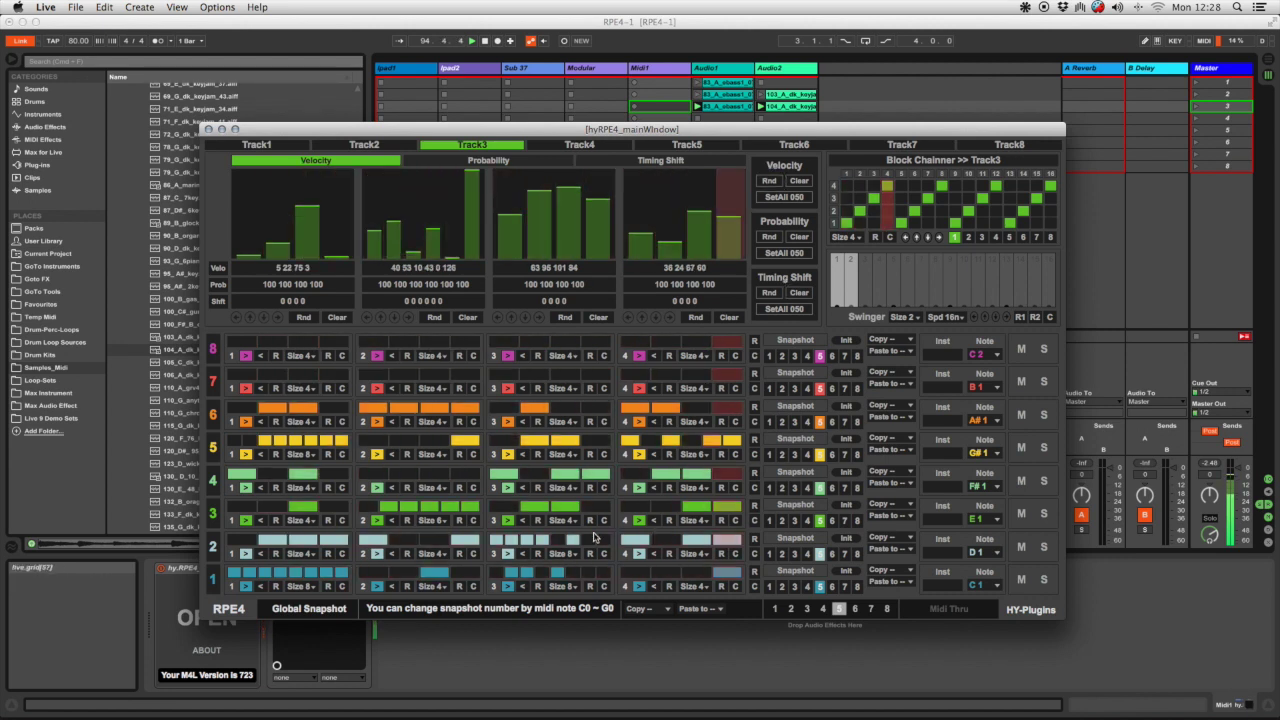
click(775, 182)
click(752, 537)
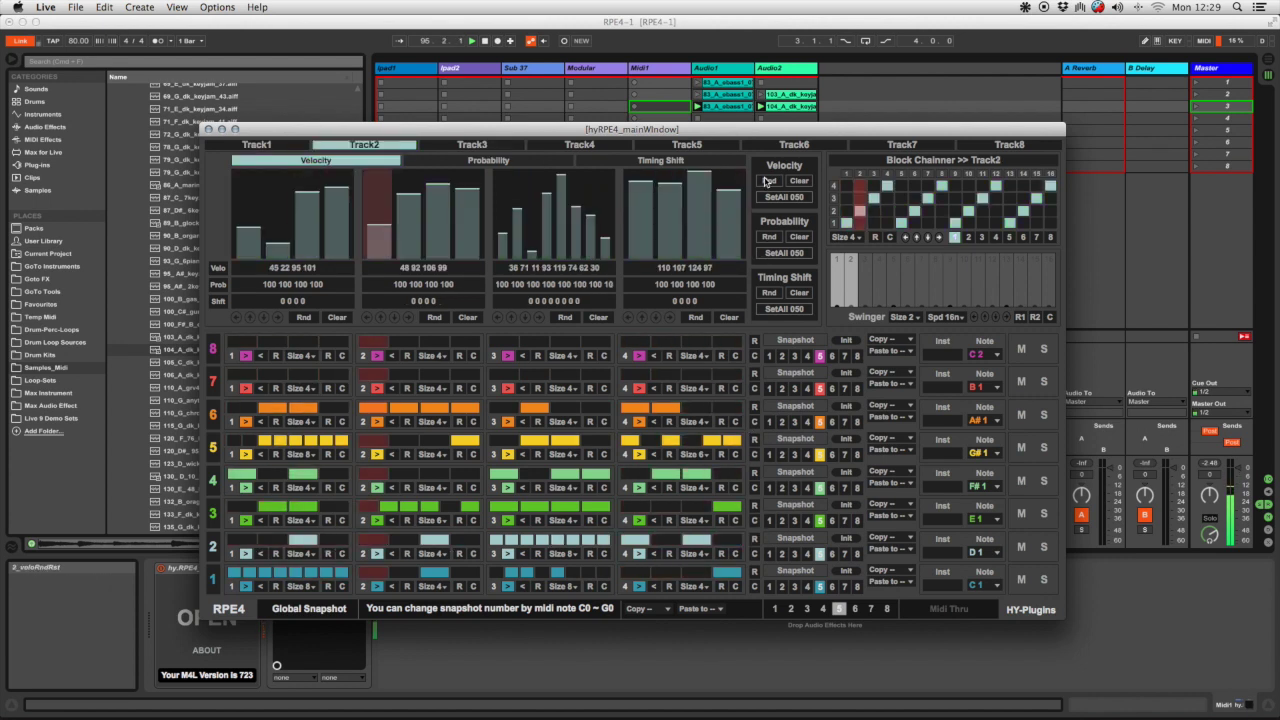
Switch only track 1 to its snapshot 1.
click(769, 586)
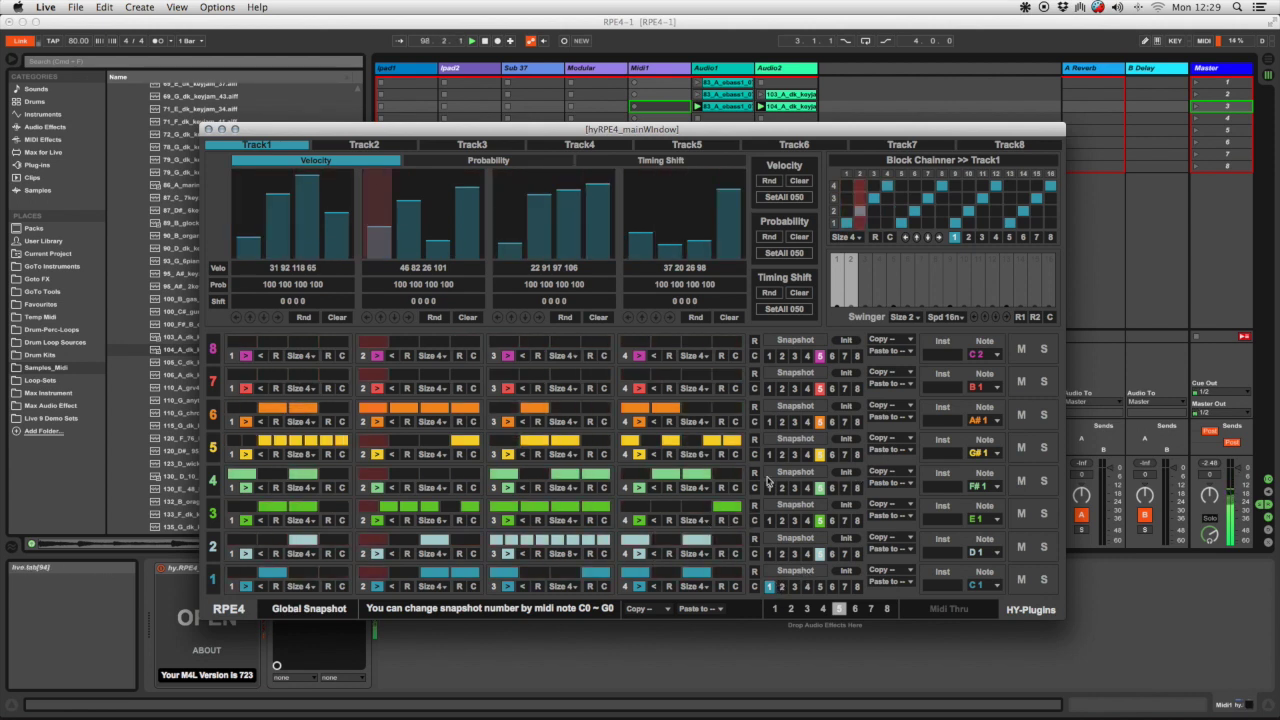
Empty track 4's blocks 1, 2 and 4 and track 2's blocks 1, 3 and 4, and keep only the first step in track 3's block 3.
click(415, 473)
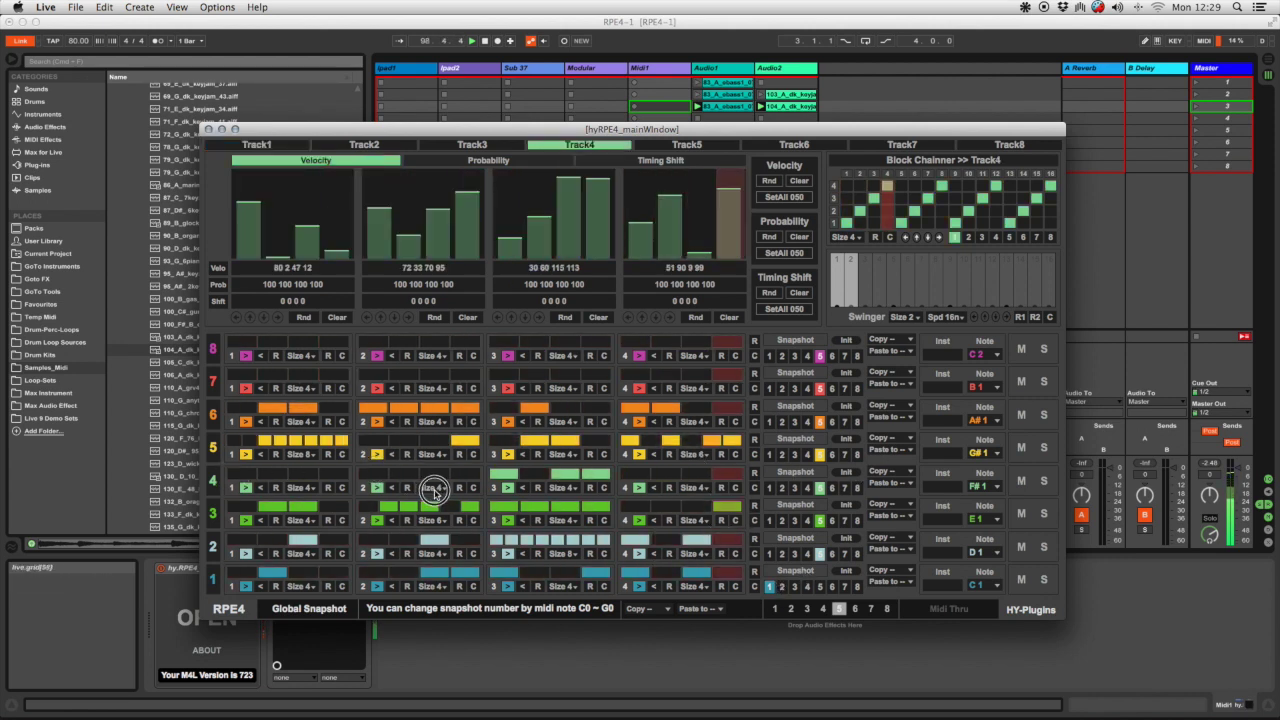
click(420, 543)
drag(500, 541, 703, 541)
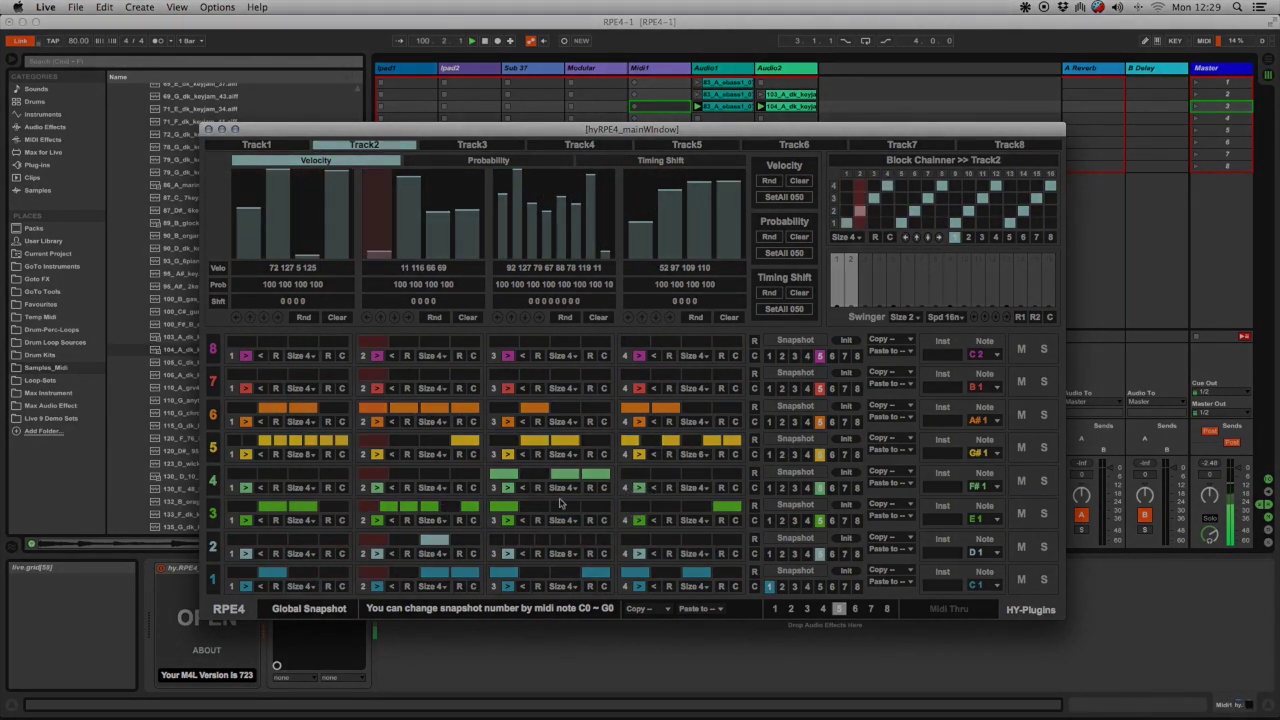
drag(537, 507, 600, 508)
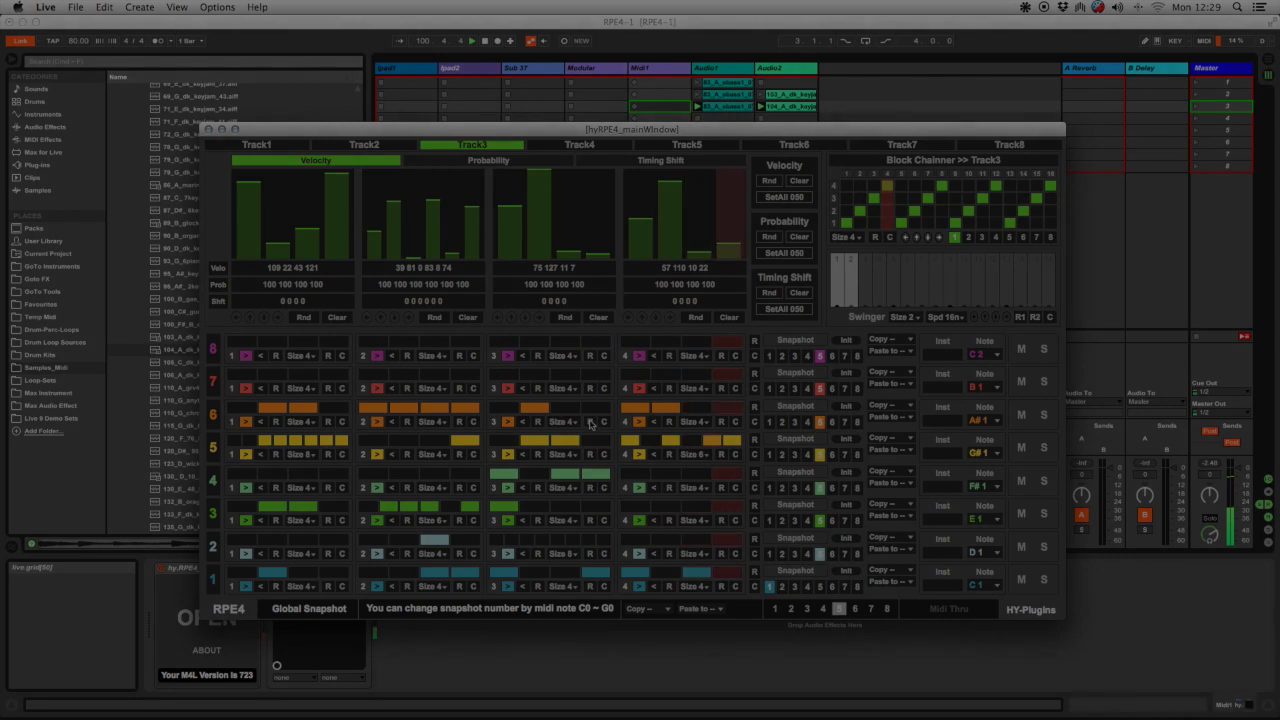